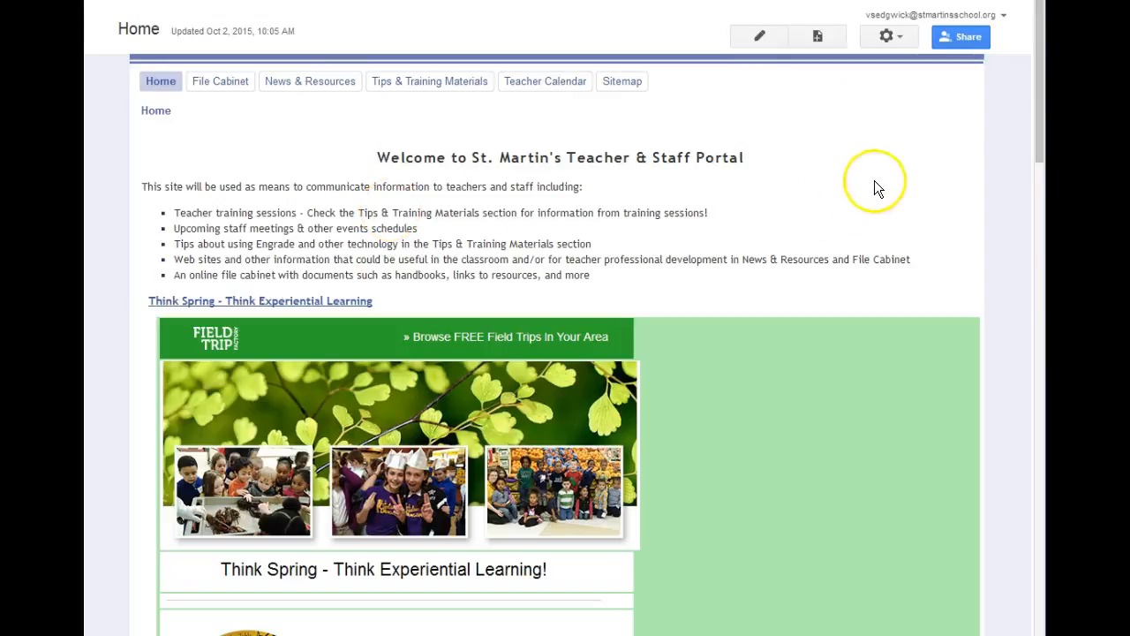
# Step: Review the Teacher & Staff Portal home page down to its calendar, training materials and recent files, and return to its header
pyautogui.click(1041, 132)
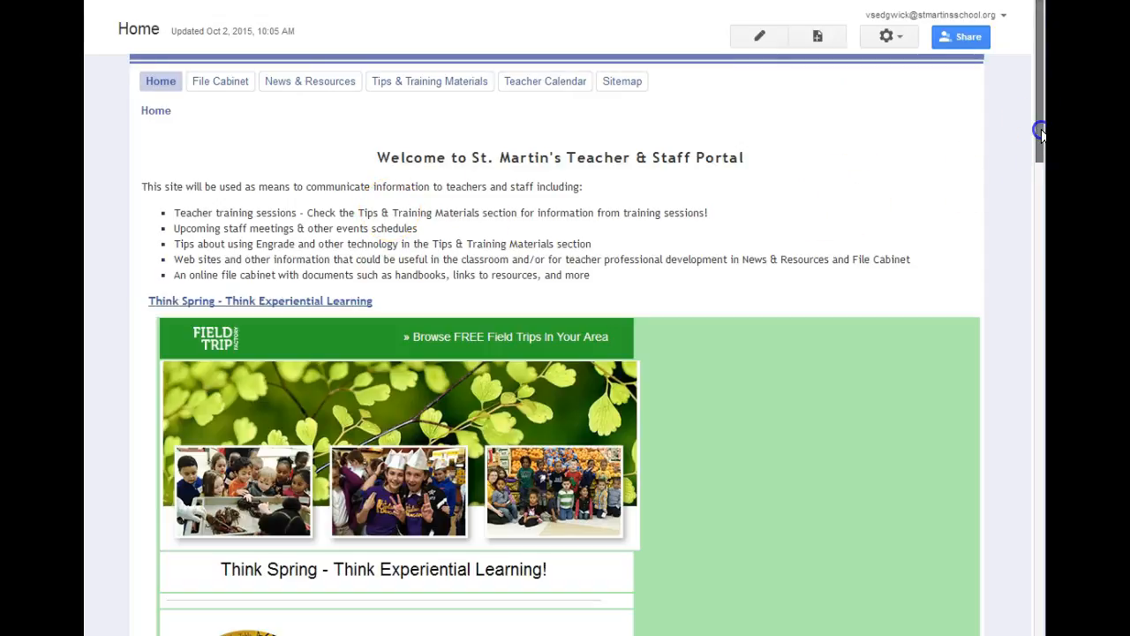
pyautogui.moveTo(1041, 132); pyautogui.dragTo(1003, 617)
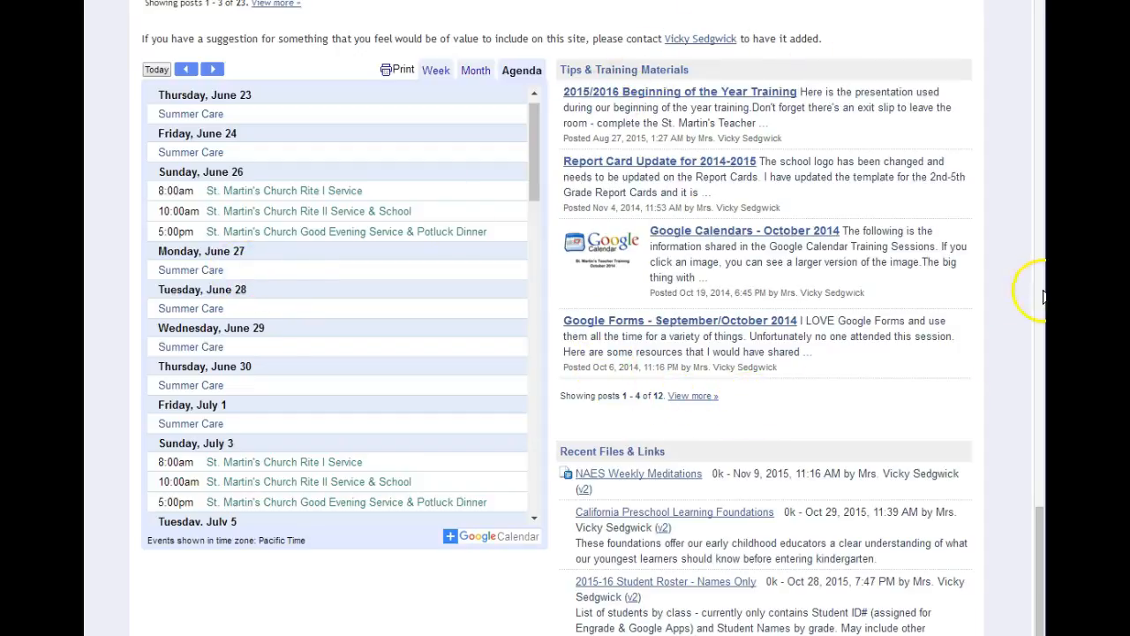
pyautogui.moveTo(1037, 539); pyautogui.dragTo(1041, 51)
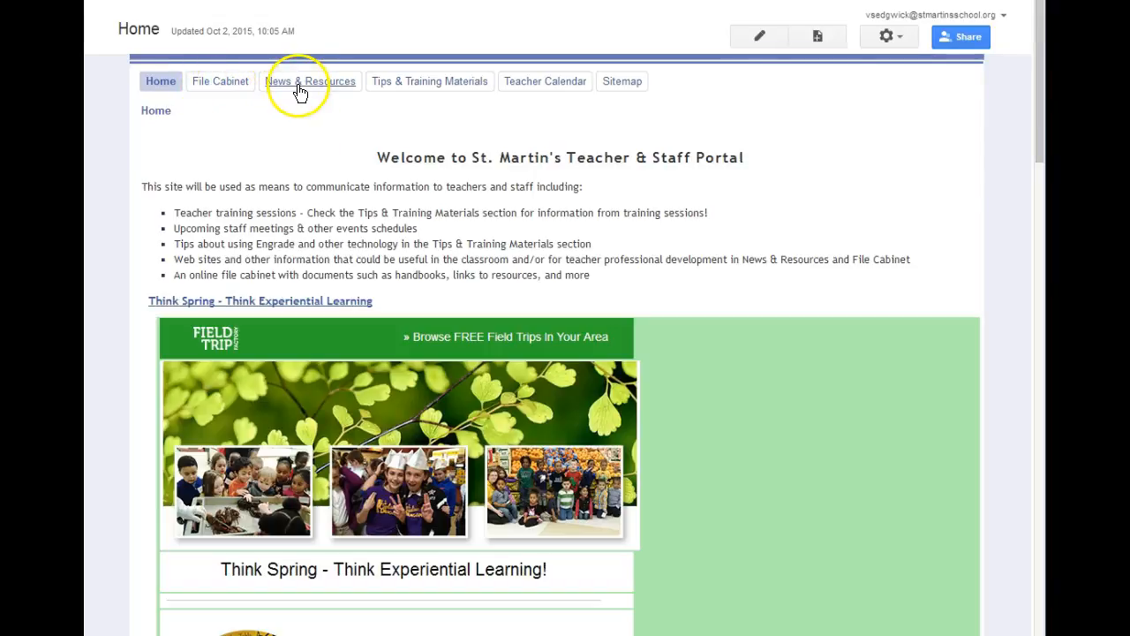
pyautogui.click(217, 88)
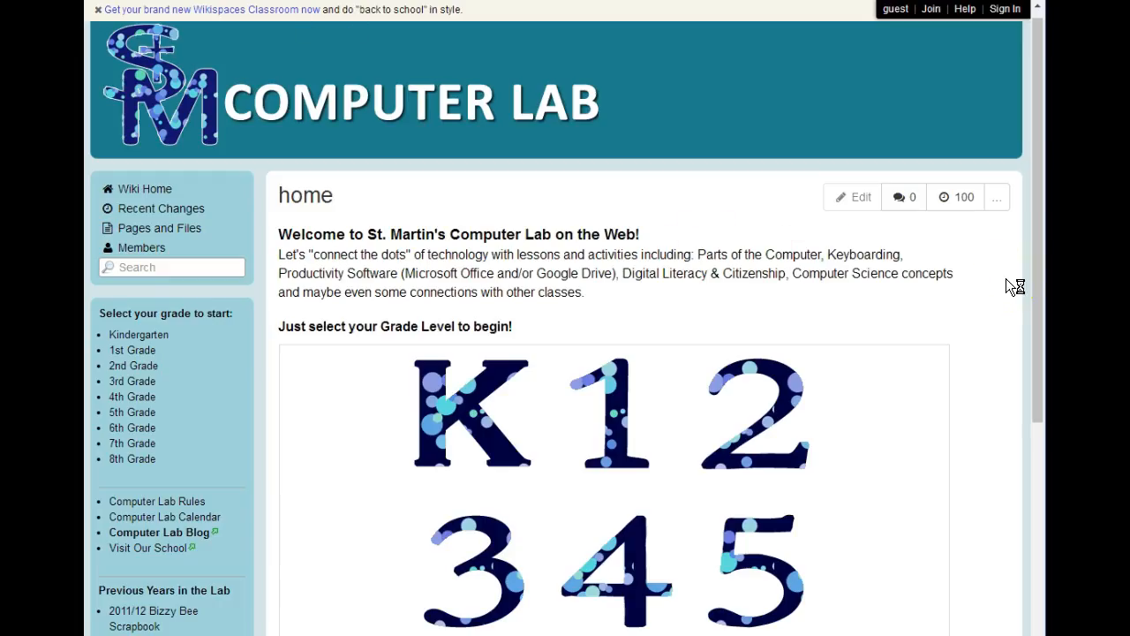
# Step: Review the Computer Lab wiki's home page and sidebar links, and look through its Kindergarten page
pyautogui.moveTo(1034, 299); pyautogui.dragTo(1025, 455)
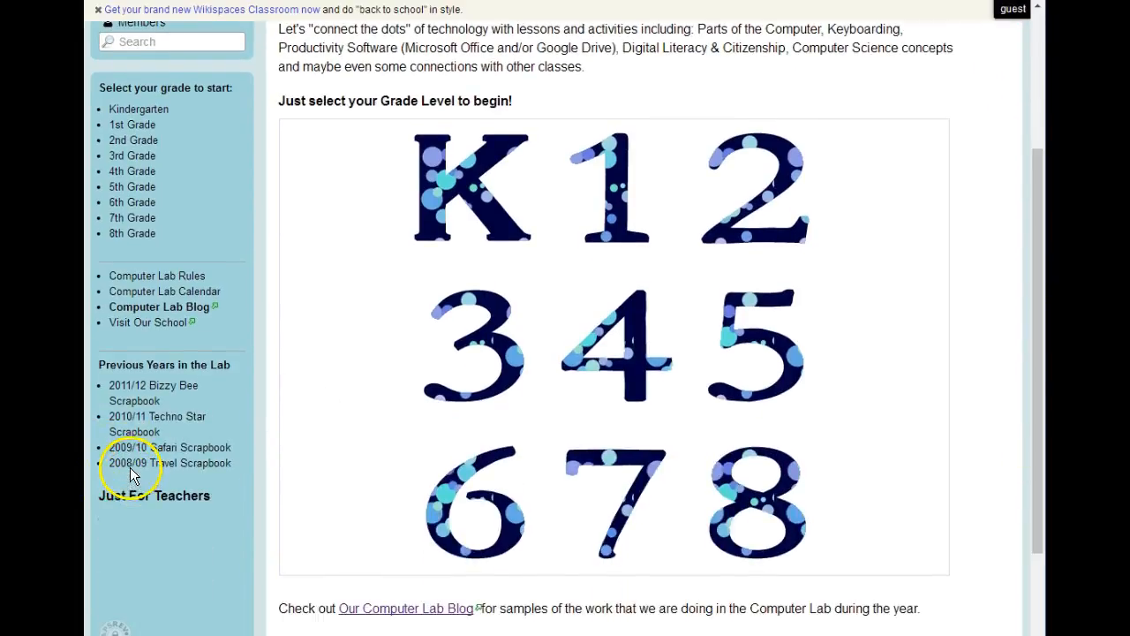
pyautogui.moveTo(1036, 393); pyautogui.dragTo(1025, 229)
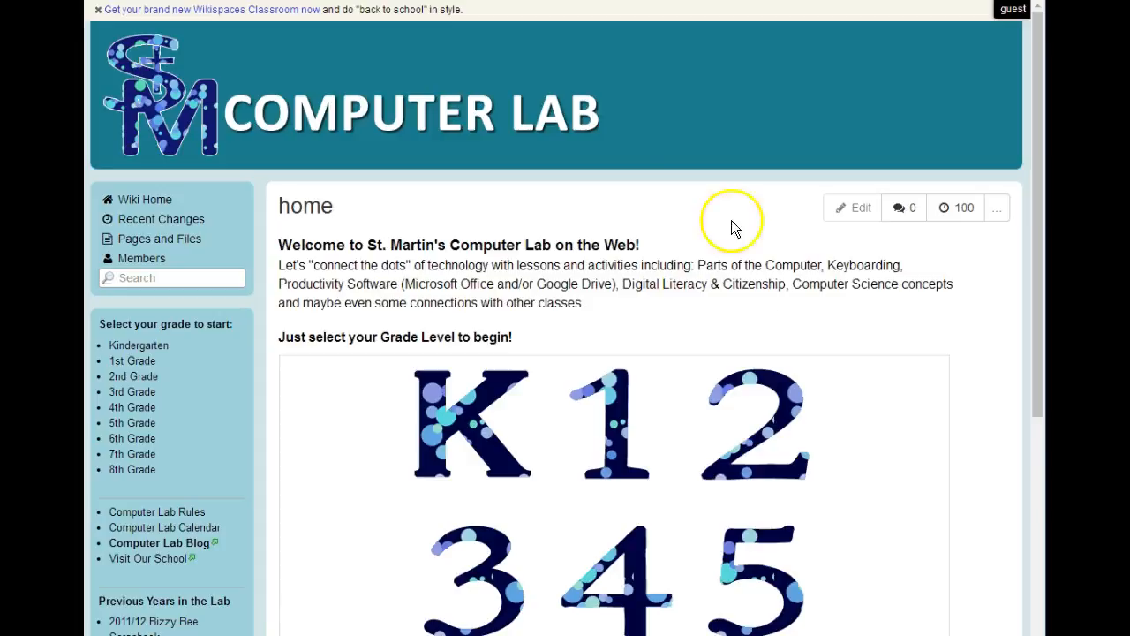
pyautogui.click(483, 417)
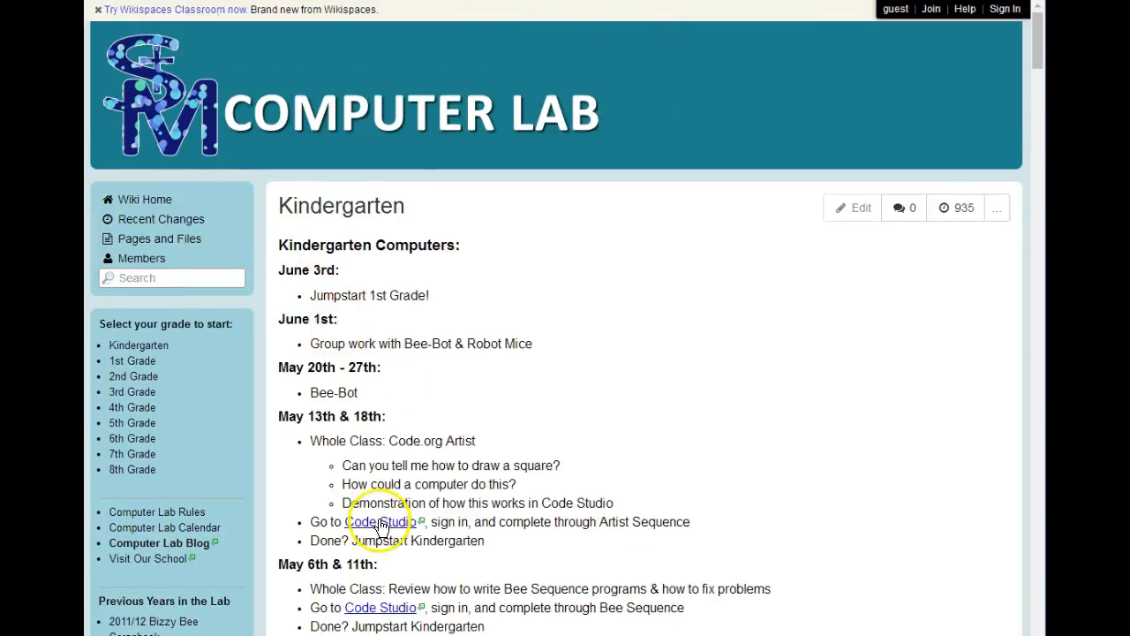
pyautogui.moveTo(1036, 46)
pyautogui.mouseDown()
pyautogui.moveTo(1030, 94)
pyautogui.moveTo(1030, 33)
pyautogui.mouseUp()
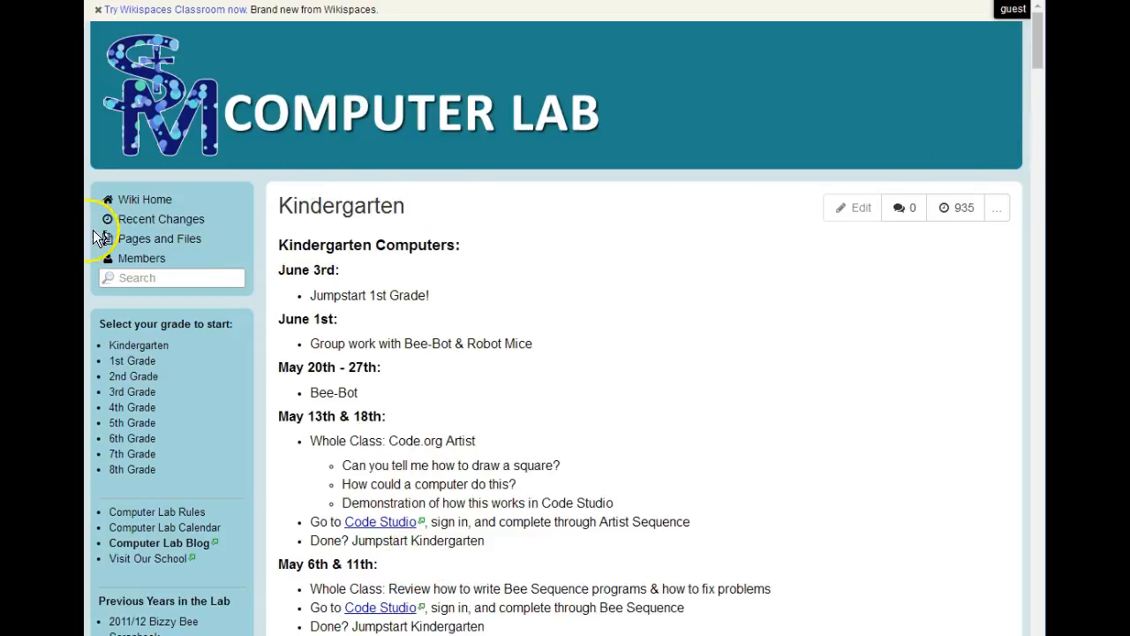
pyautogui.click(156, 75)
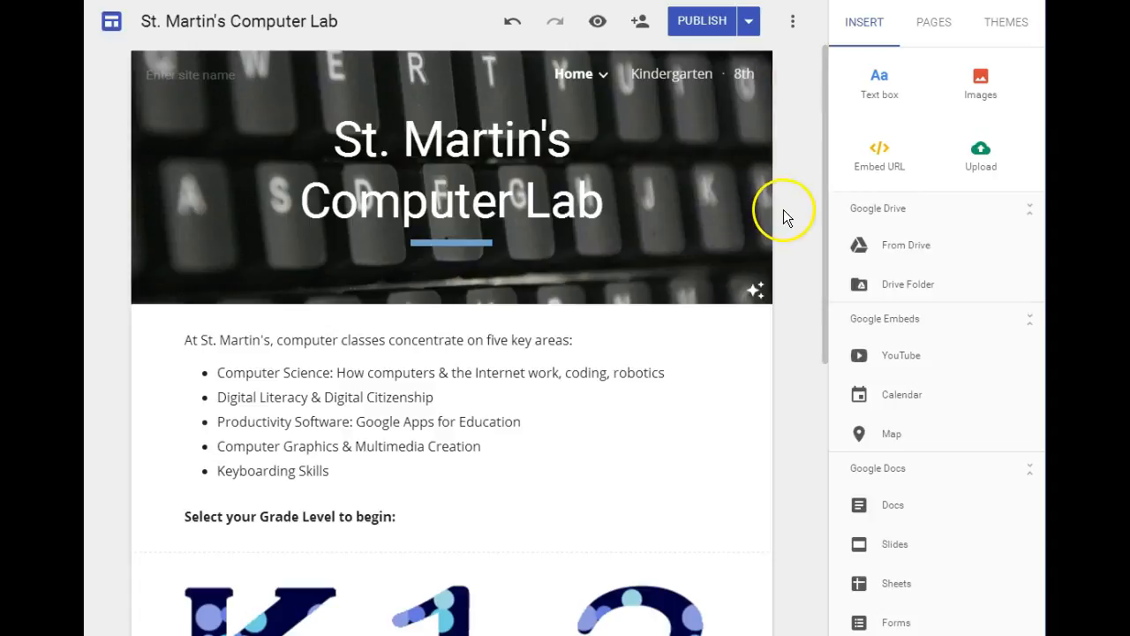
# Step: Check the font styles of the Aristotle theme, try its brown color and return to the blue color
pyautogui.click(1017, 28)
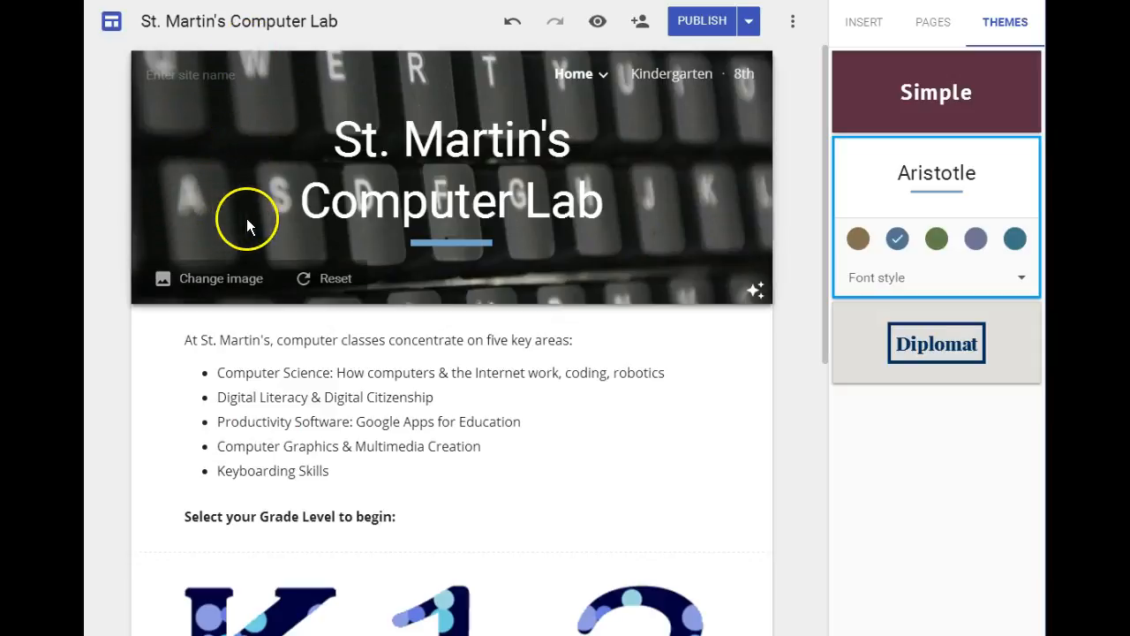
pyautogui.click(1020, 281)
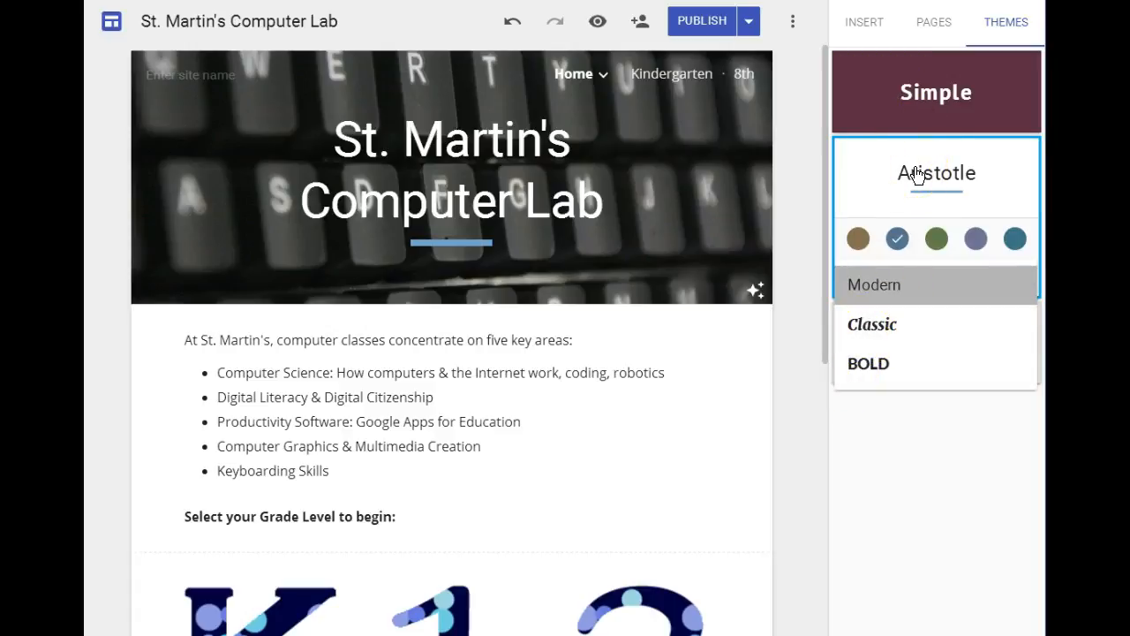
pyautogui.click(853, 244)
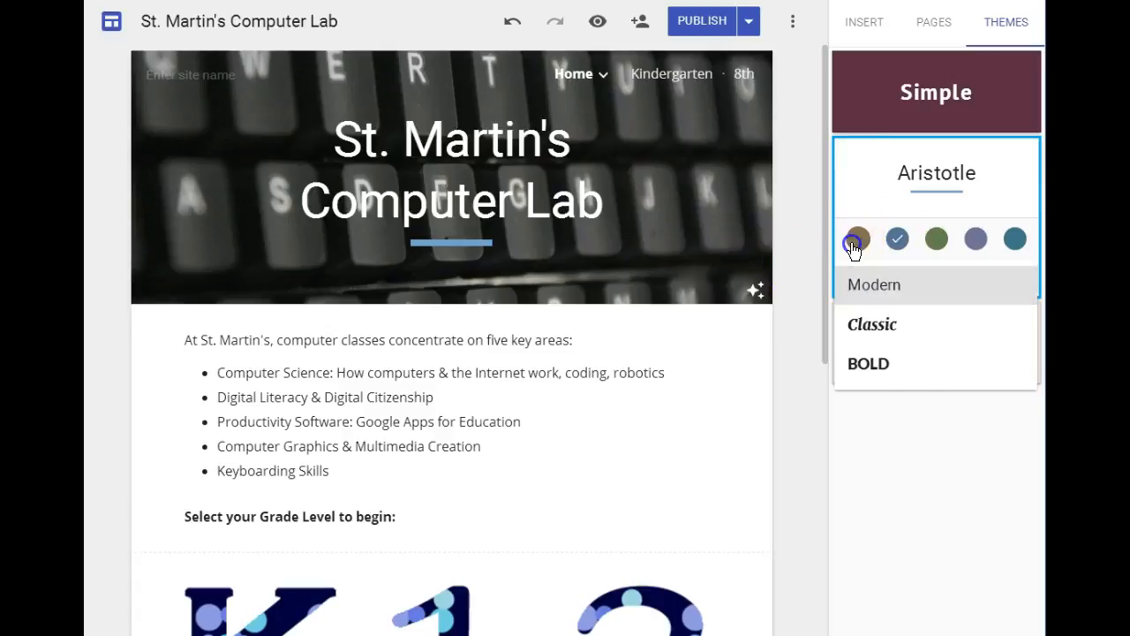
pyautogui.click(261, 386)
pyautogui.click(650, 192)
pyautogui.click(898, 239)
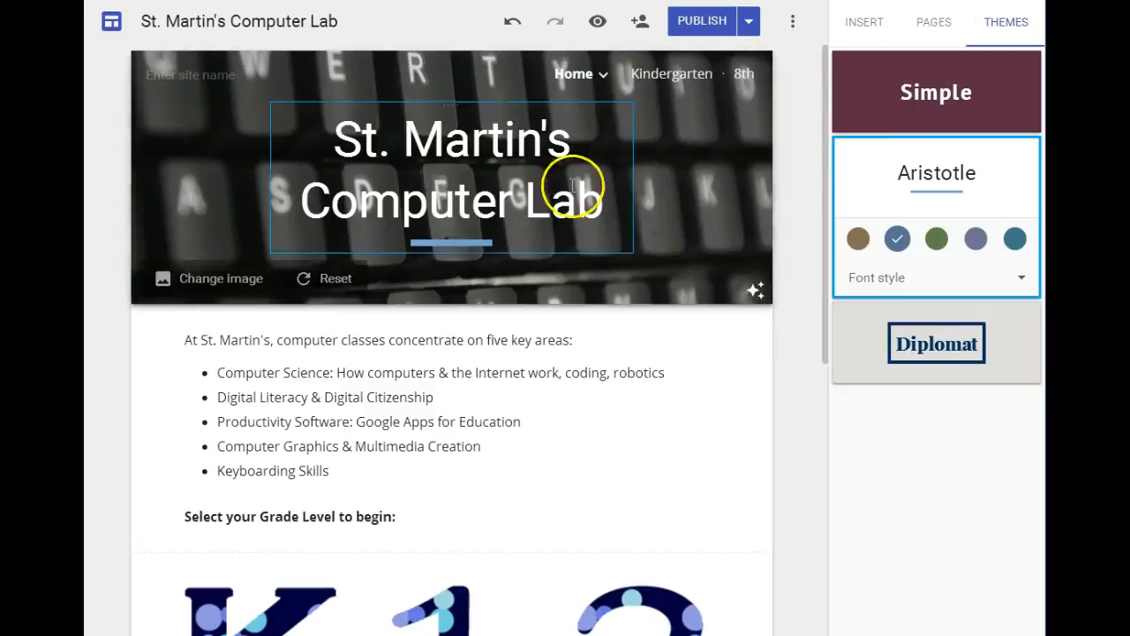
# Step: Browse the gallery of replacement images for the home page header and close it without choosing one
pyautogui.click(205, 284)
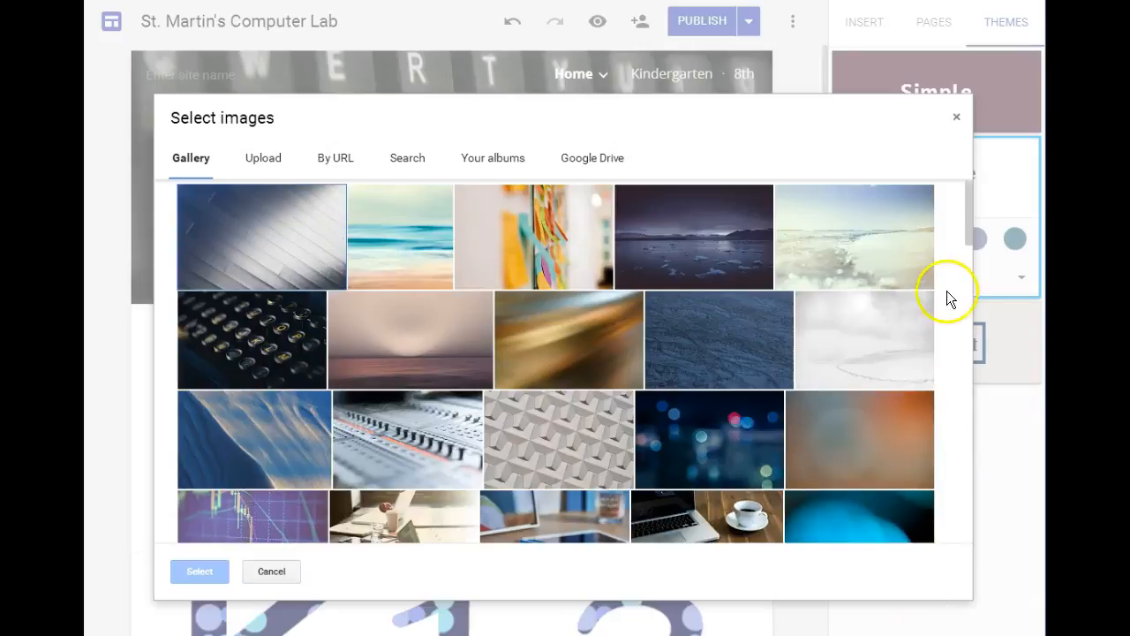
pyautogui.moveTo(965, 231); pyautogui.dragTo(1012, 292)
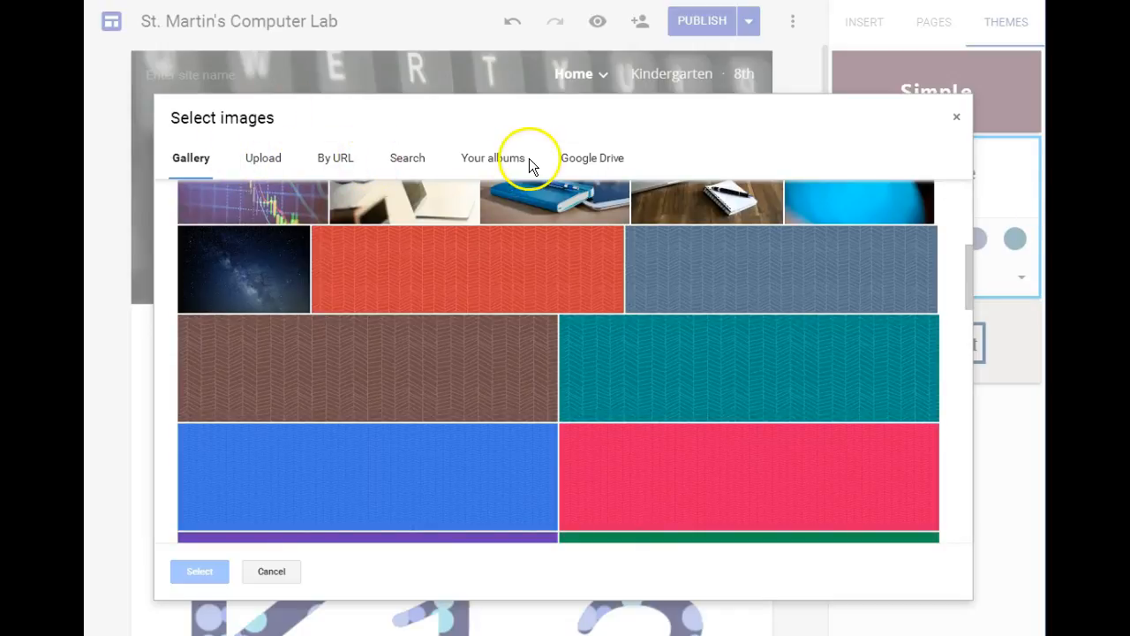
pyautogui.click(958, 122)
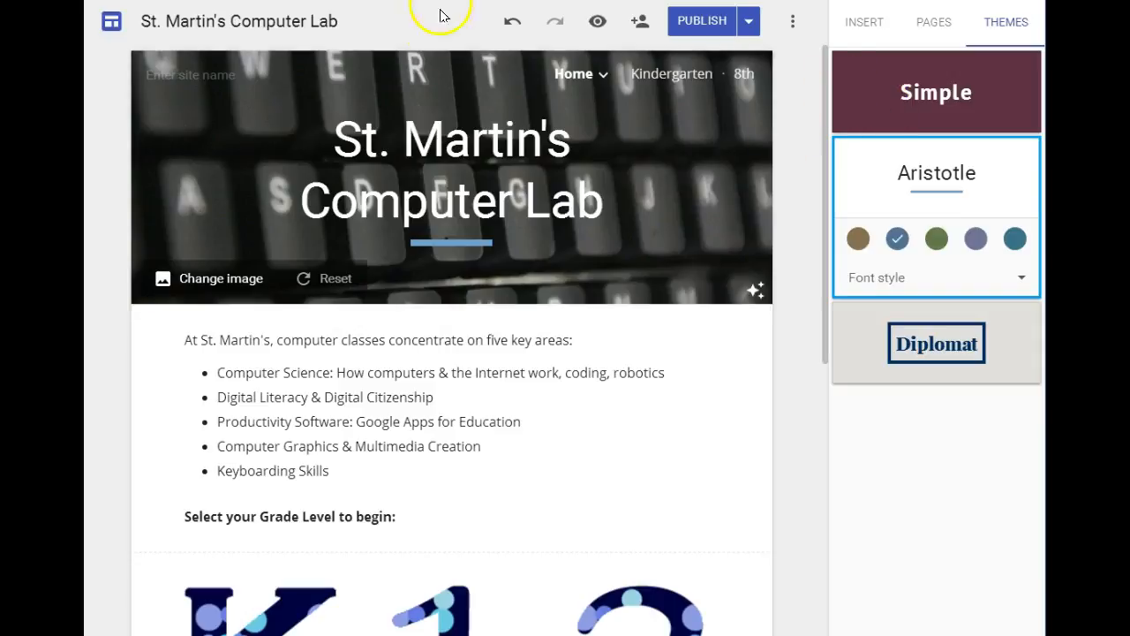
# Step: Preview the site in the large screen, tablet and phone layouts, and return to editing
pyautogui.click(597, 24)
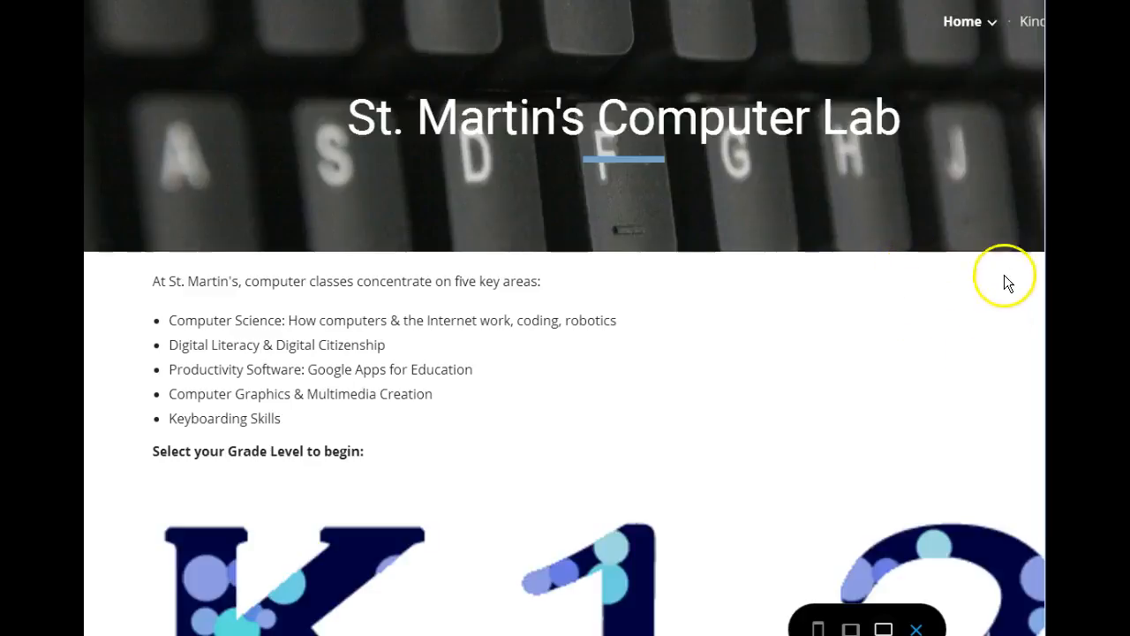
pyautogui.click(884, 630)
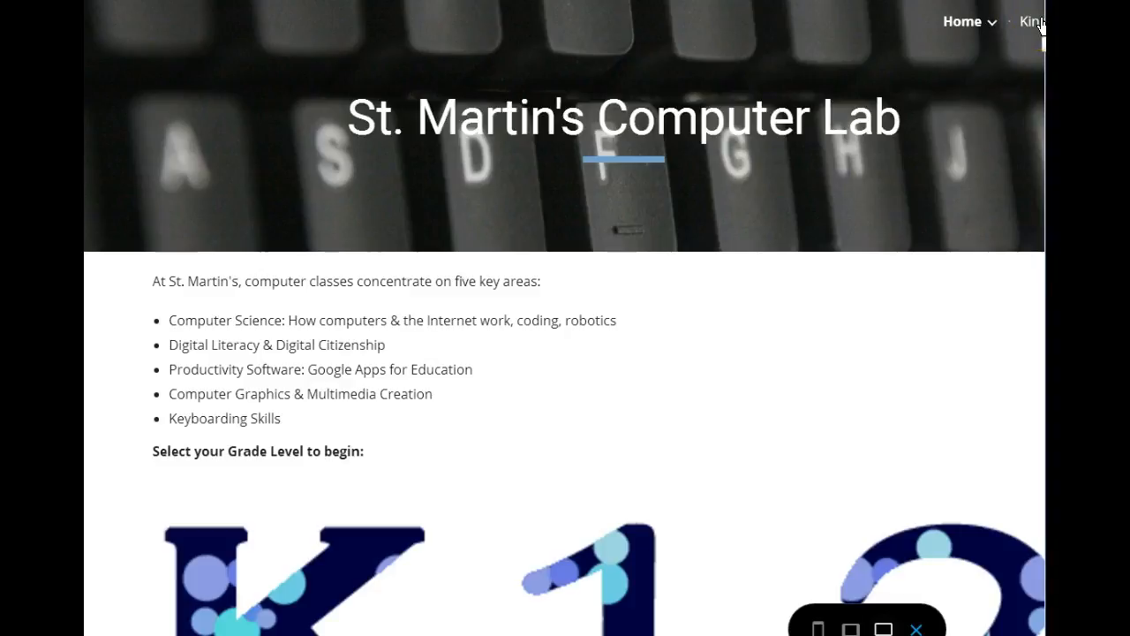
pyautogui.click(853, 629)
pyautogui.click(820, 628)
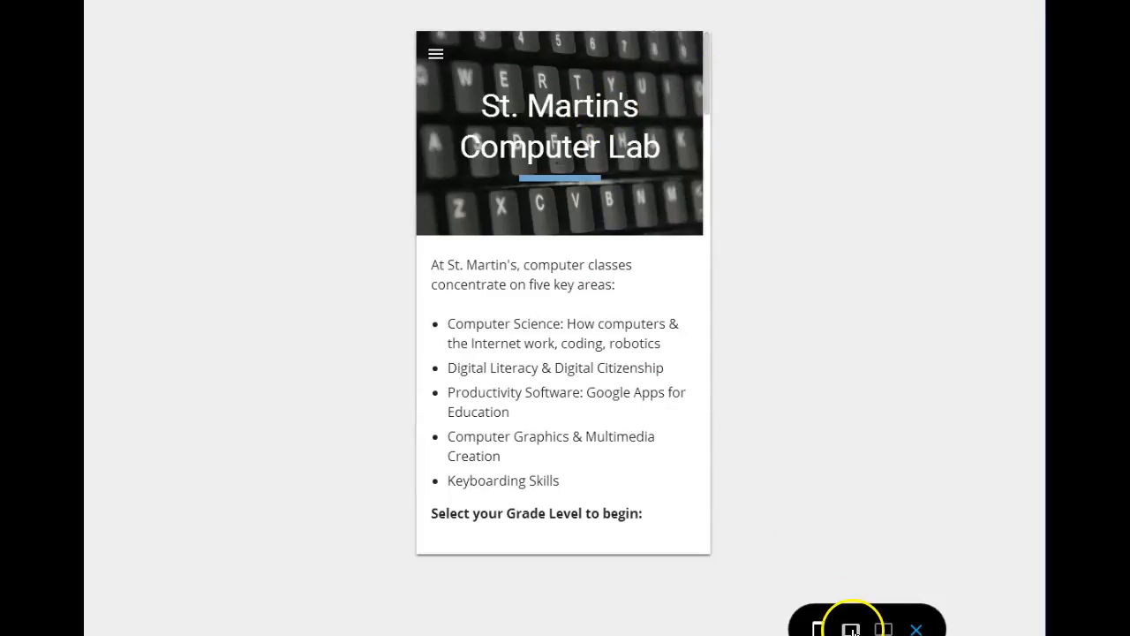
pyautogui.click(850, 627)
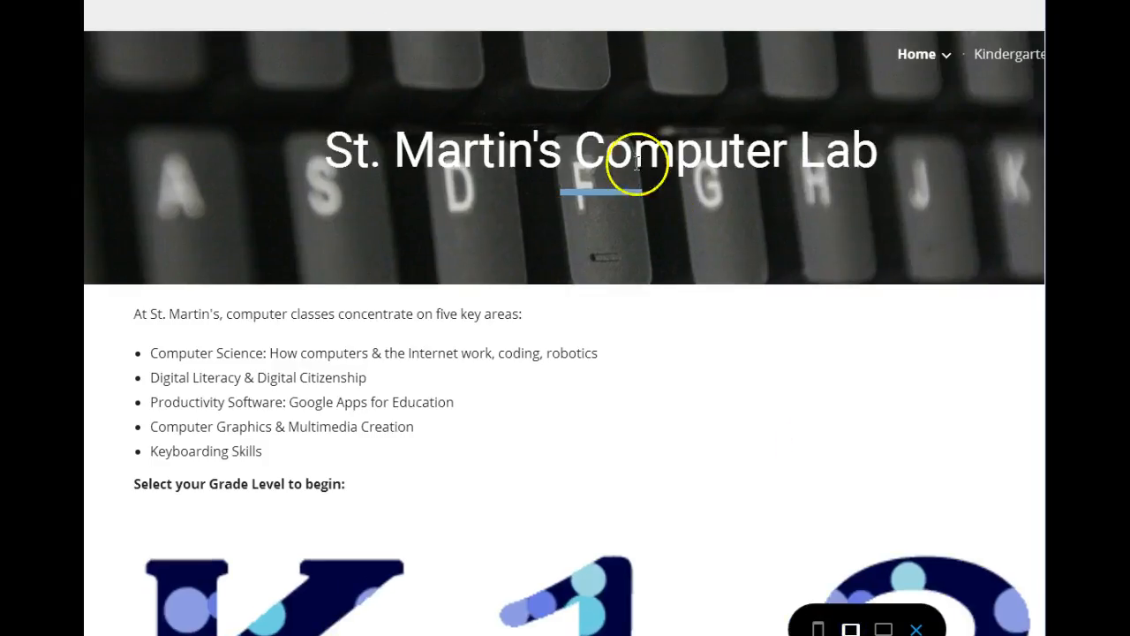
pyautogui.click(916, 628)
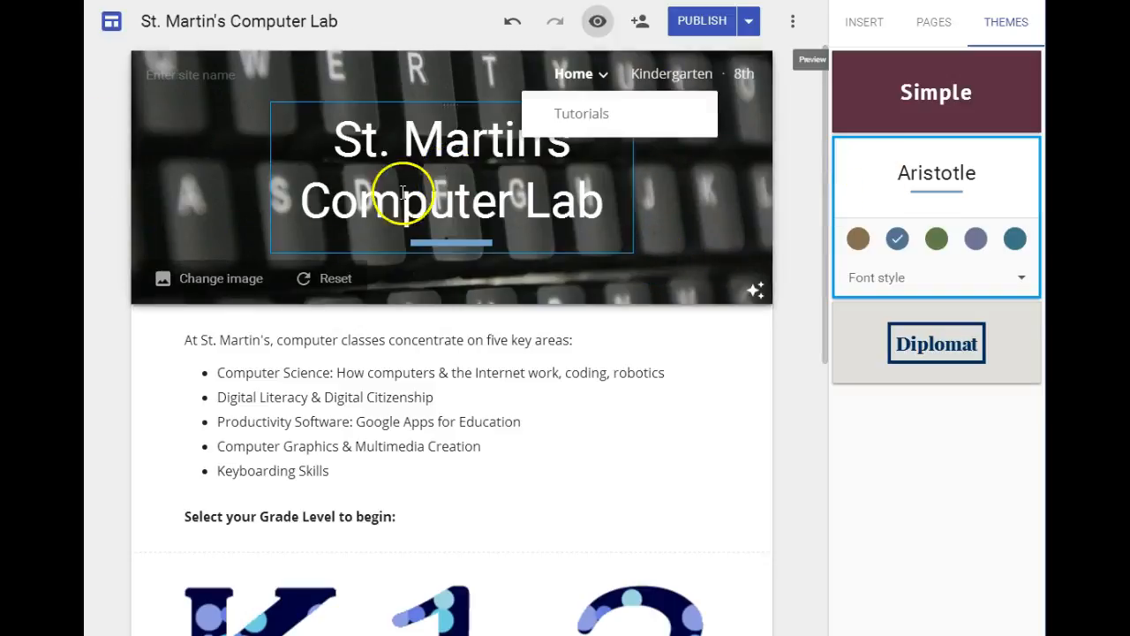
# Step: Add a page named "new page" to the site and look over its header
pyautogui.click(916, 19)
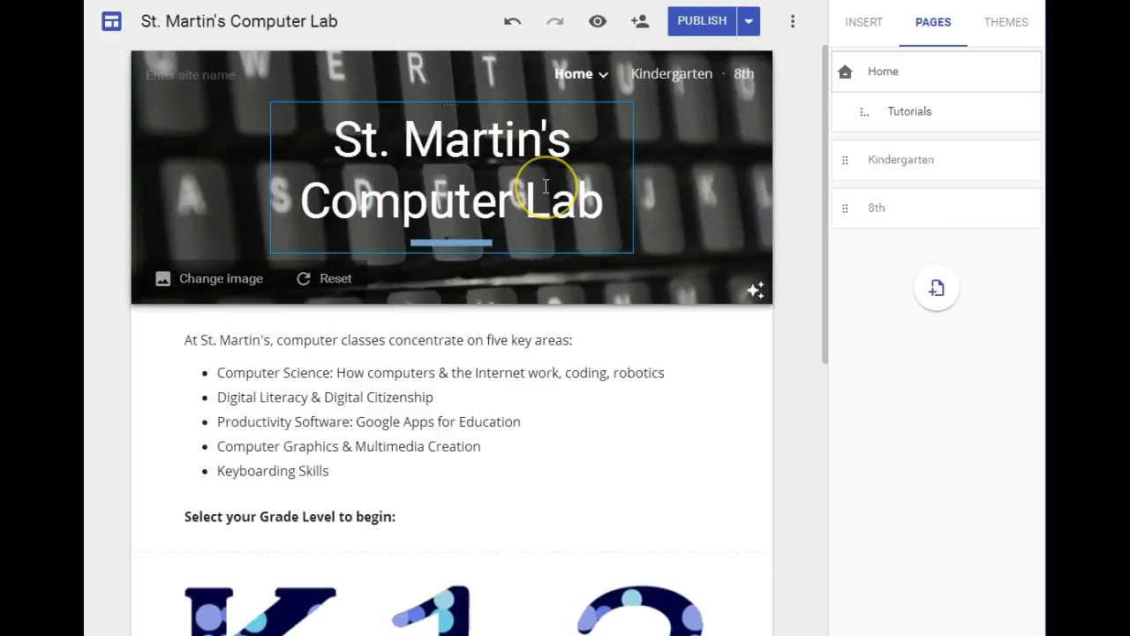
pyautogui.click(579, 78)
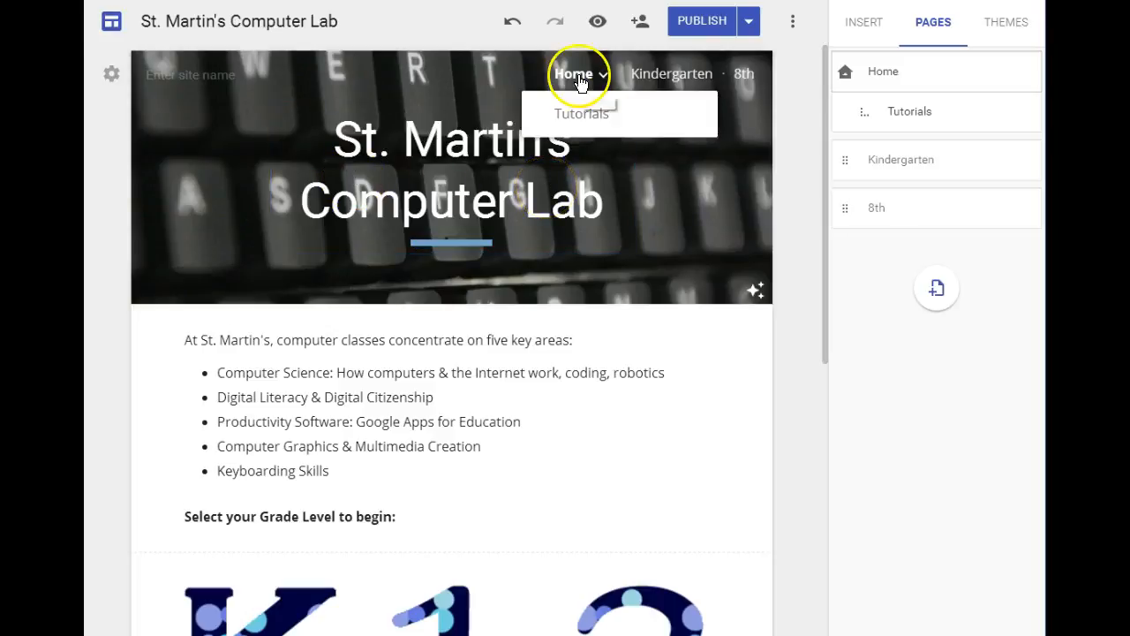
pyautogui.click(937, 290)
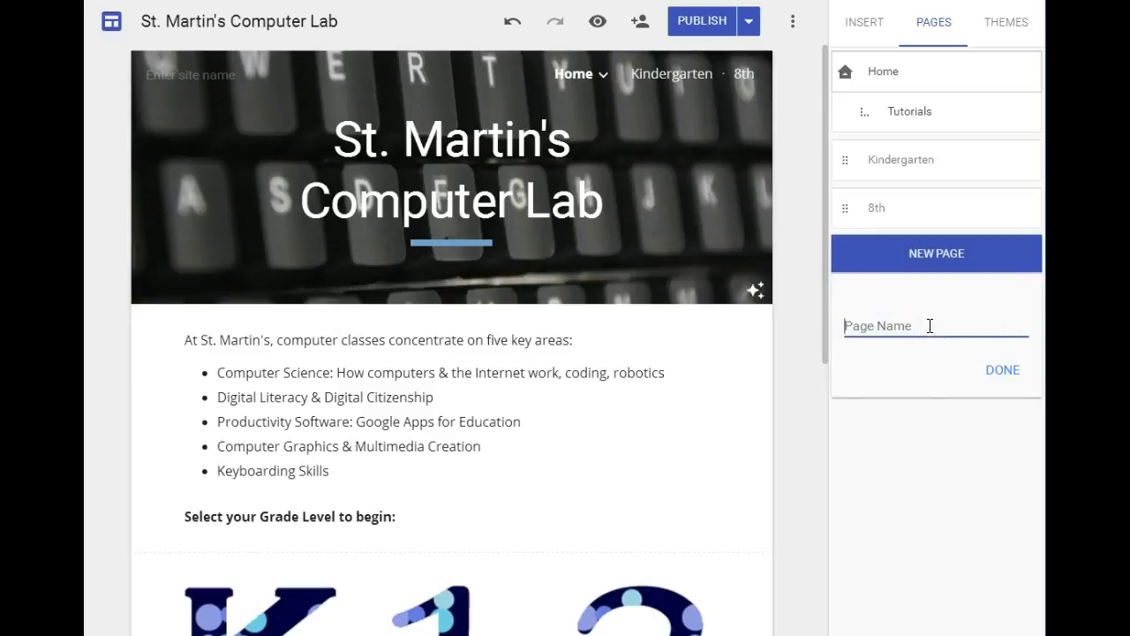
pyautogui.write('new page')
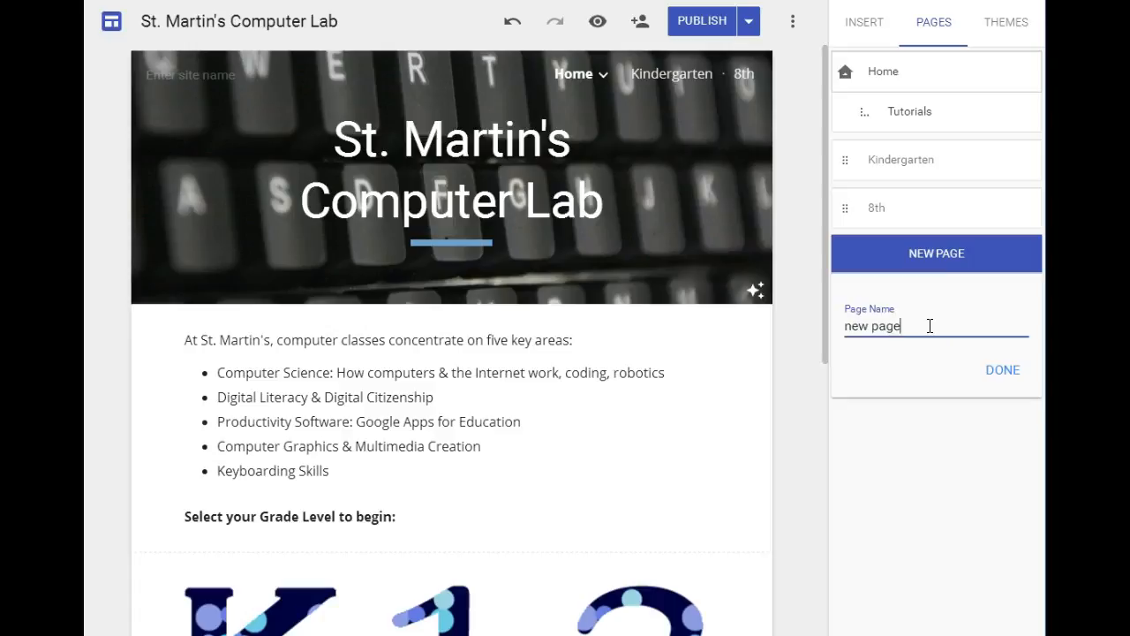
pyautogui.press('Return')
pyautogui.click(313, 179)
pyautogui.click(230, 78)
pyautogui.moveTo(169, 265)
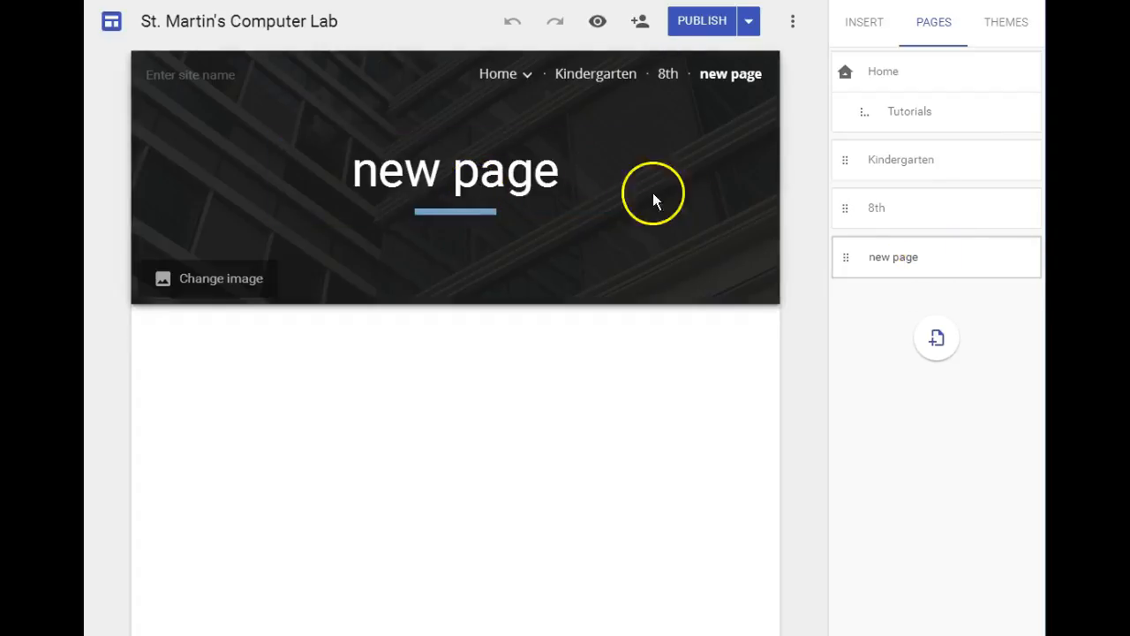
# Step: Nest "new page" under Home and place the Tutorials subpage above it, checking the Home submenu
pyautogui.click(921, 262)
pyautogui.moveTo(920, 262); pyautogui.dragTo(921, 93)
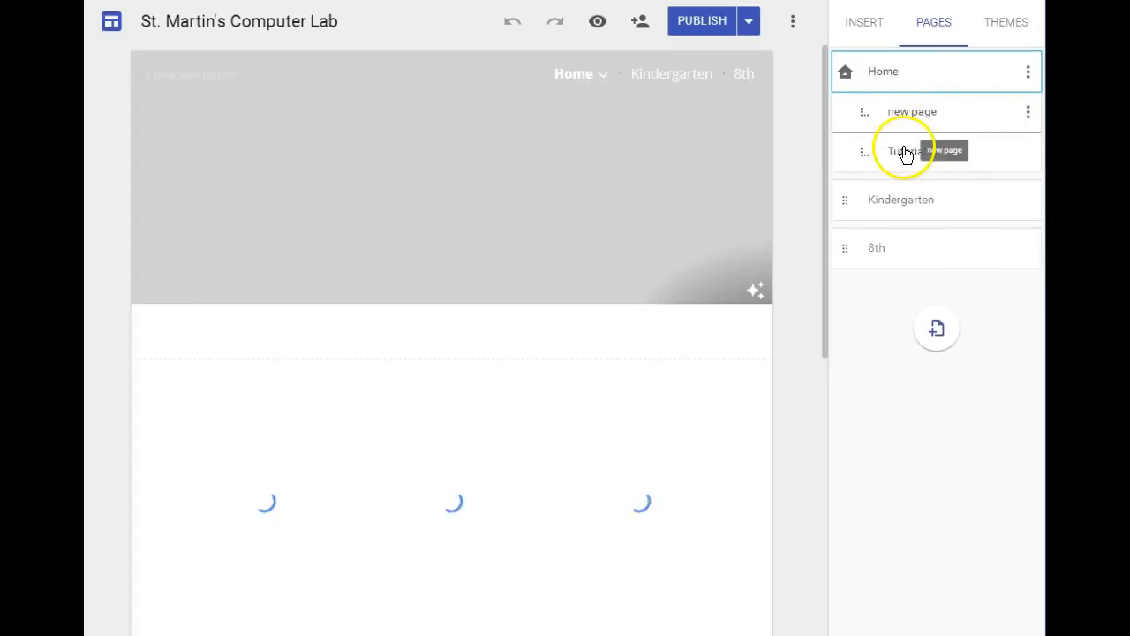
pyautogui.moveTo(911, 156); pyautogui.dragTo(919, 103)
pyautogui.moveTo(601, 78)
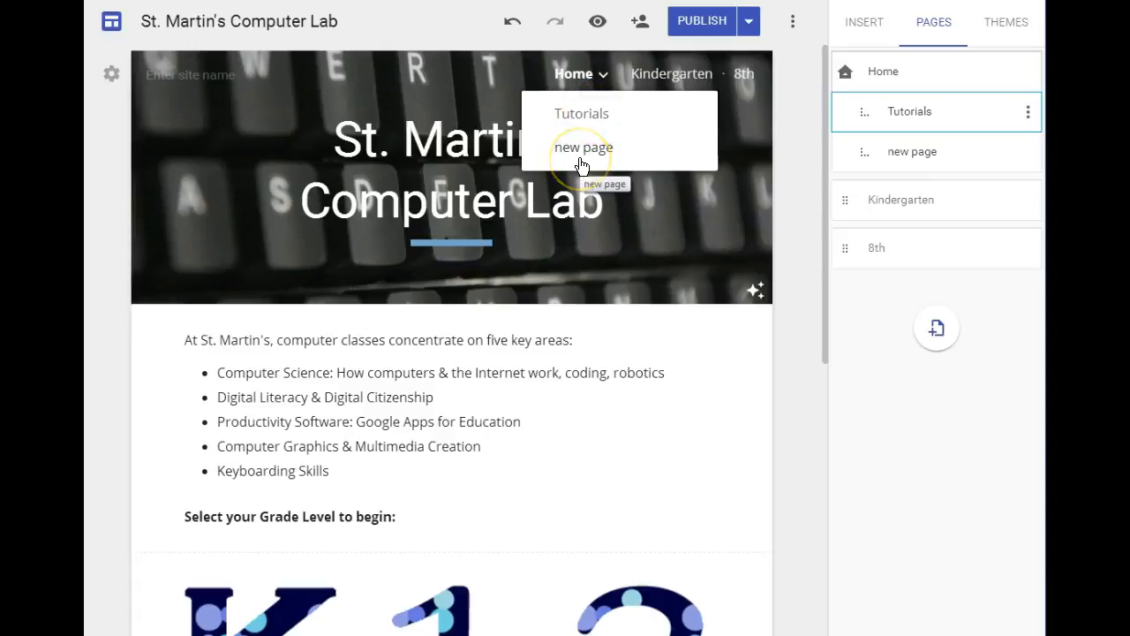
# Step: Remove "new page" from the site and check the Home submenu
pyautogui.click(1026, 159)
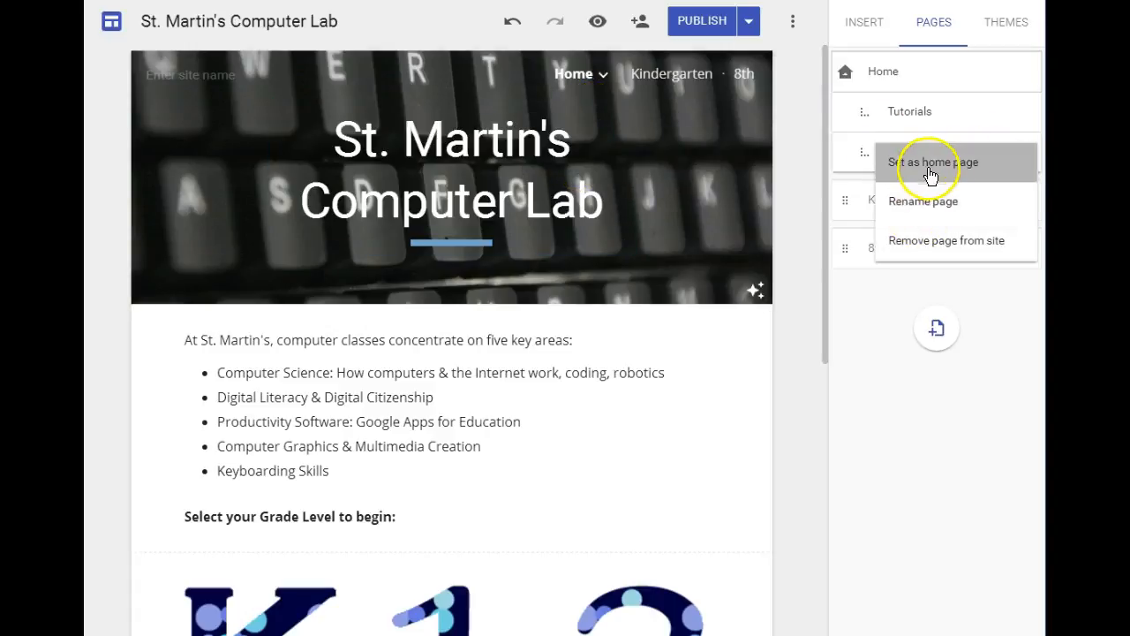
pyautogui.click(919, 254)
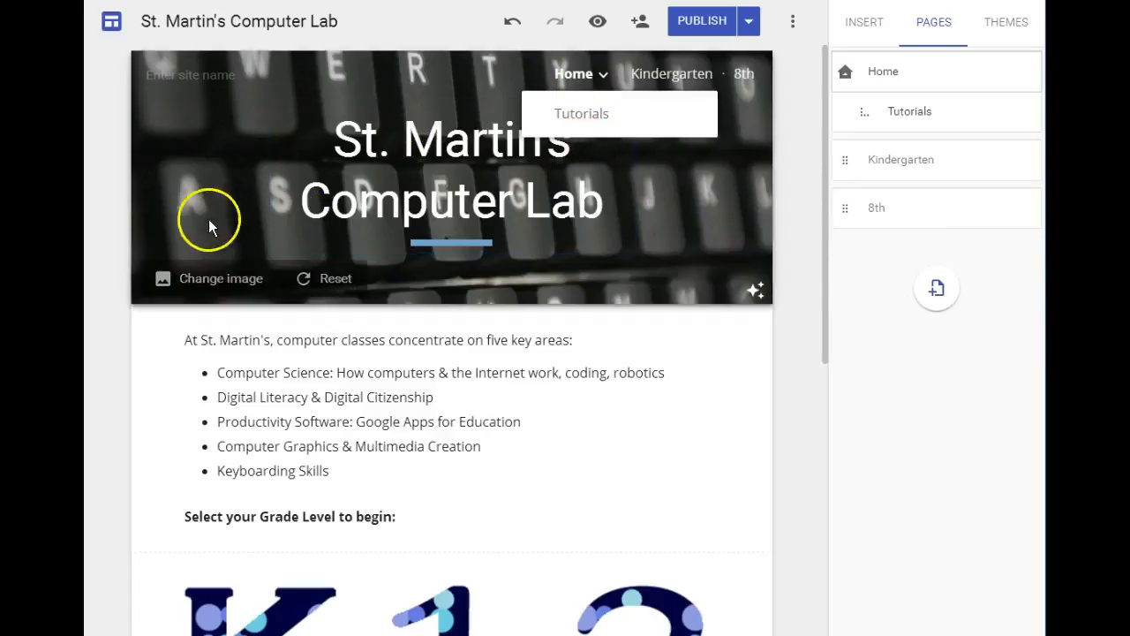
pyautogui.moveTo(590, 80)
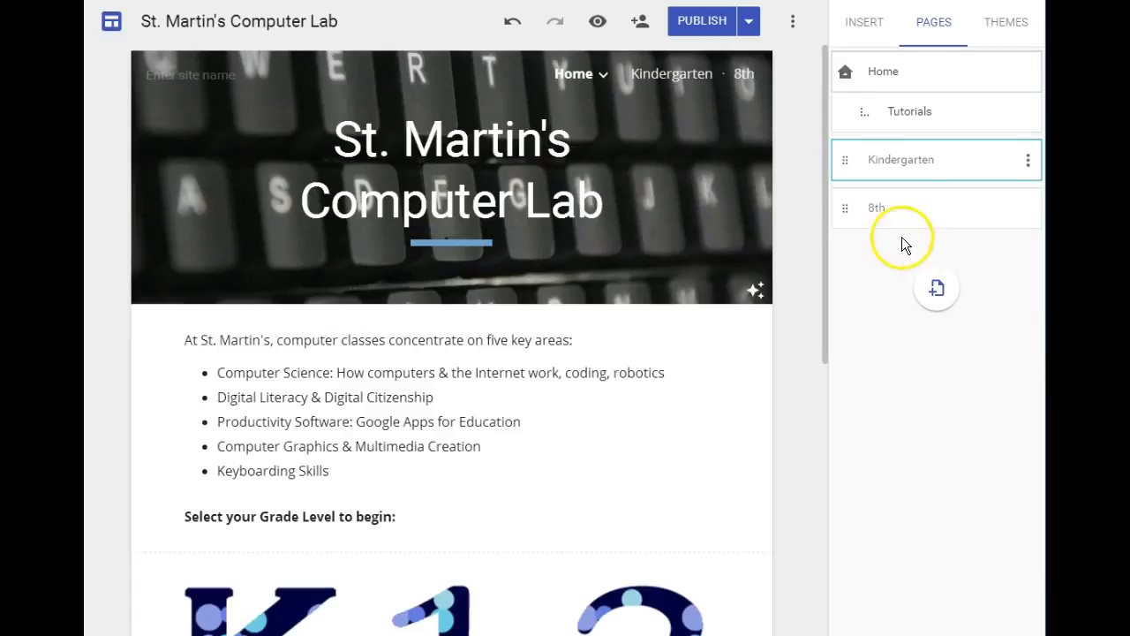
# Step: View the Kindergarten page and the 8th page of the site
pyautogui.click(897, 177)
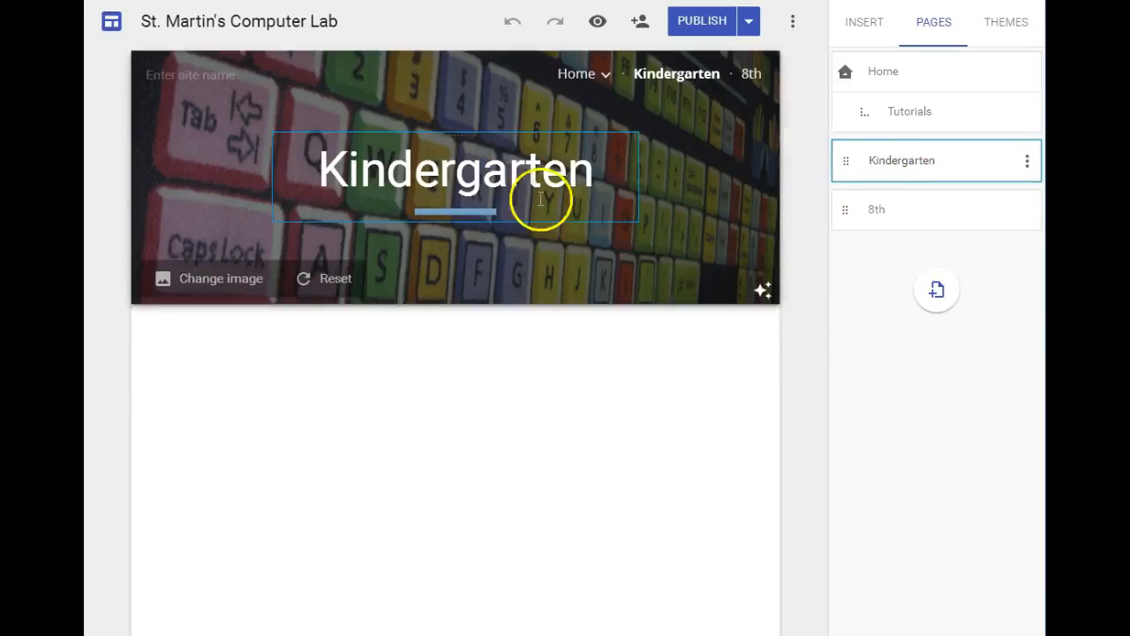
pyautogui.click(883, 223)
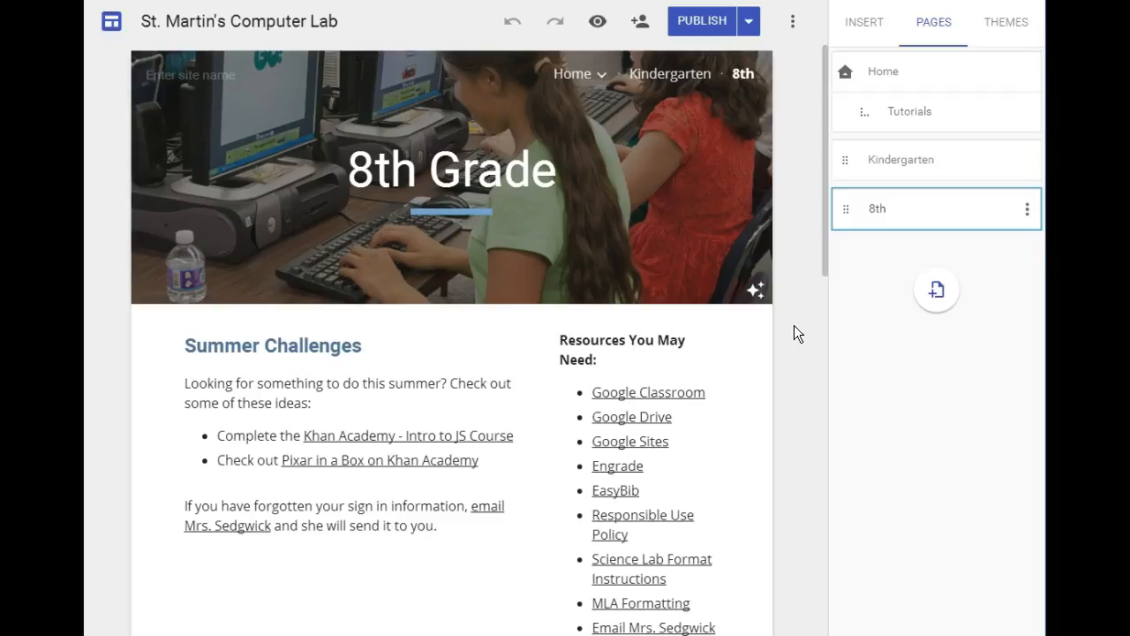
# Step: Open the Home page and set the site's navigation mode to Side navigation
pyautogui.click(867, 67)
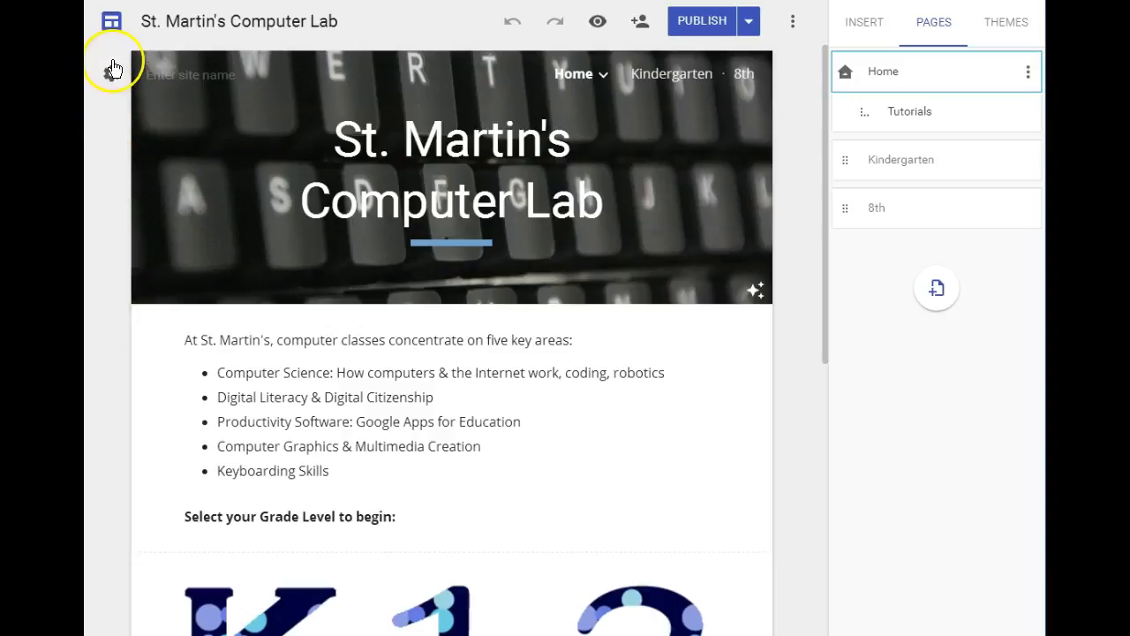
pyautogui.click(108, 75)
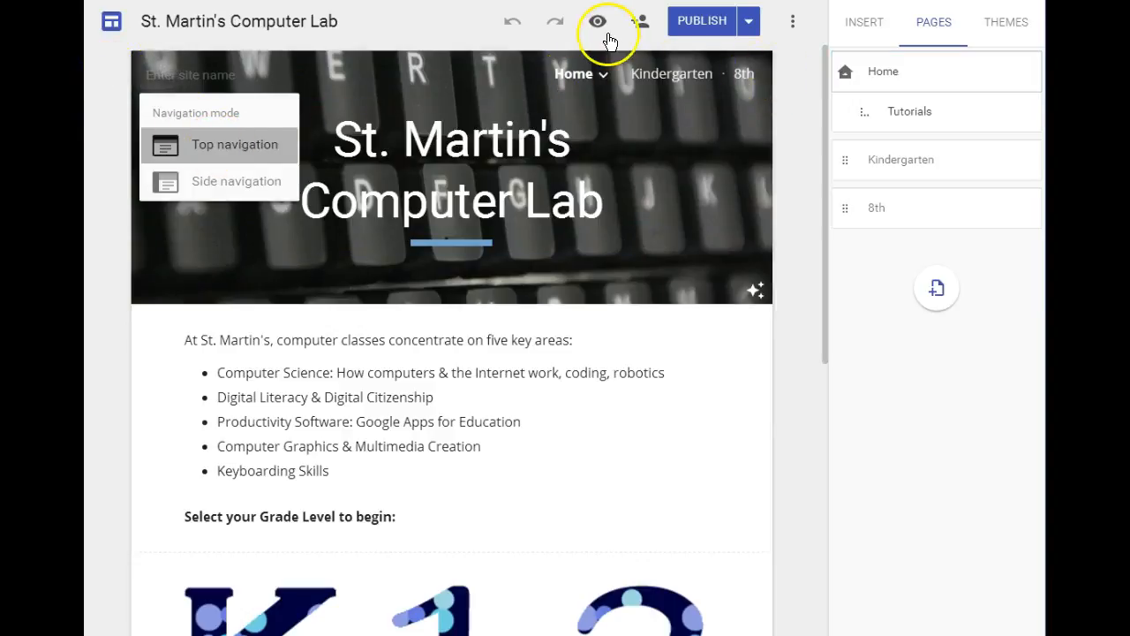
pyautogui.click(218, 184)
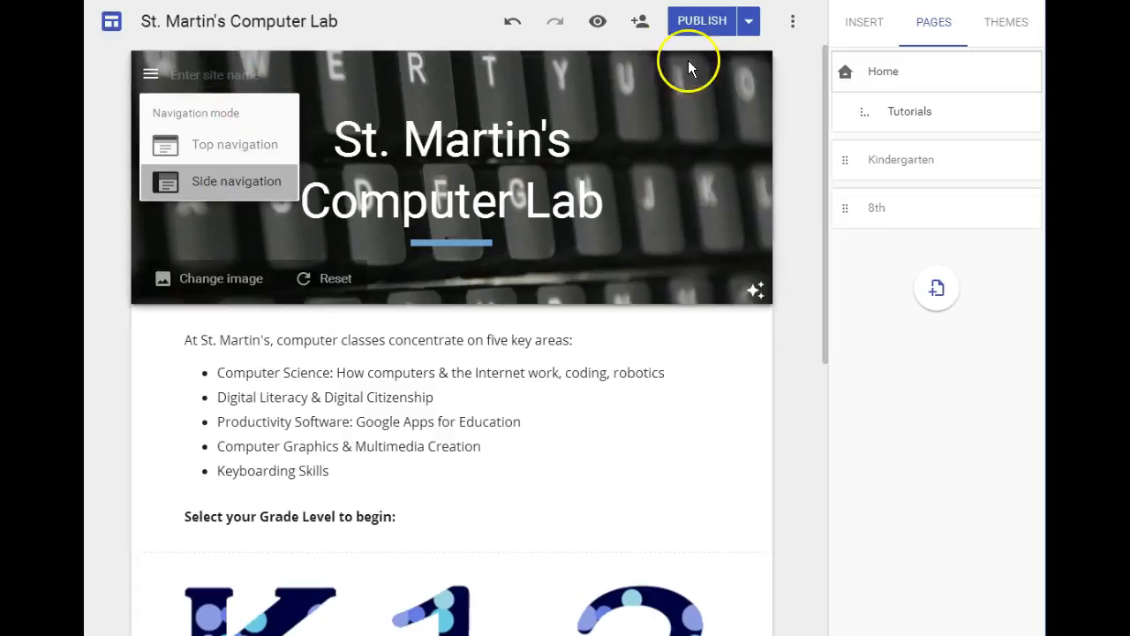
pyautogui.click(712, 31)
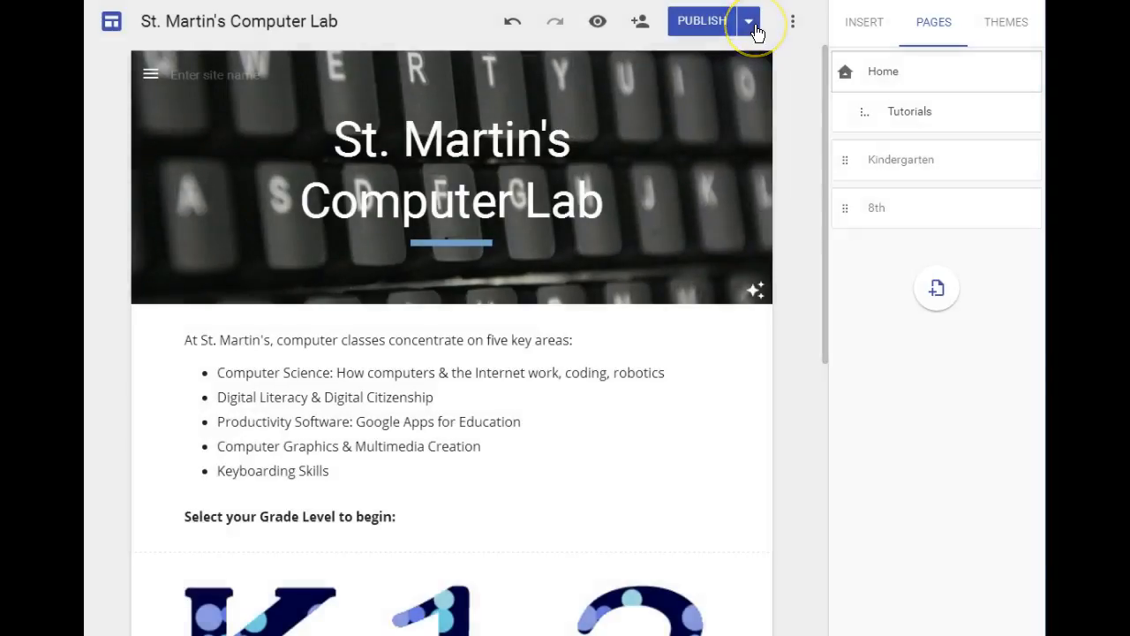
# Step: Preview the site and look at the expanded side menu, then return to the editor
pyautogui.click(597, 23)
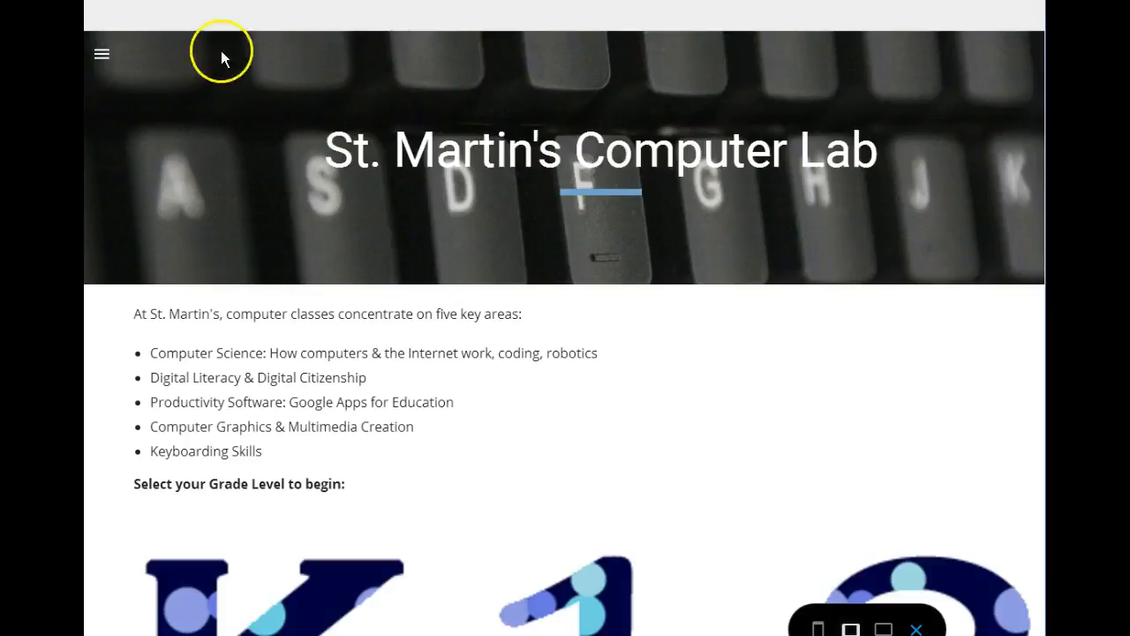
pyautogui.click(103, 56)
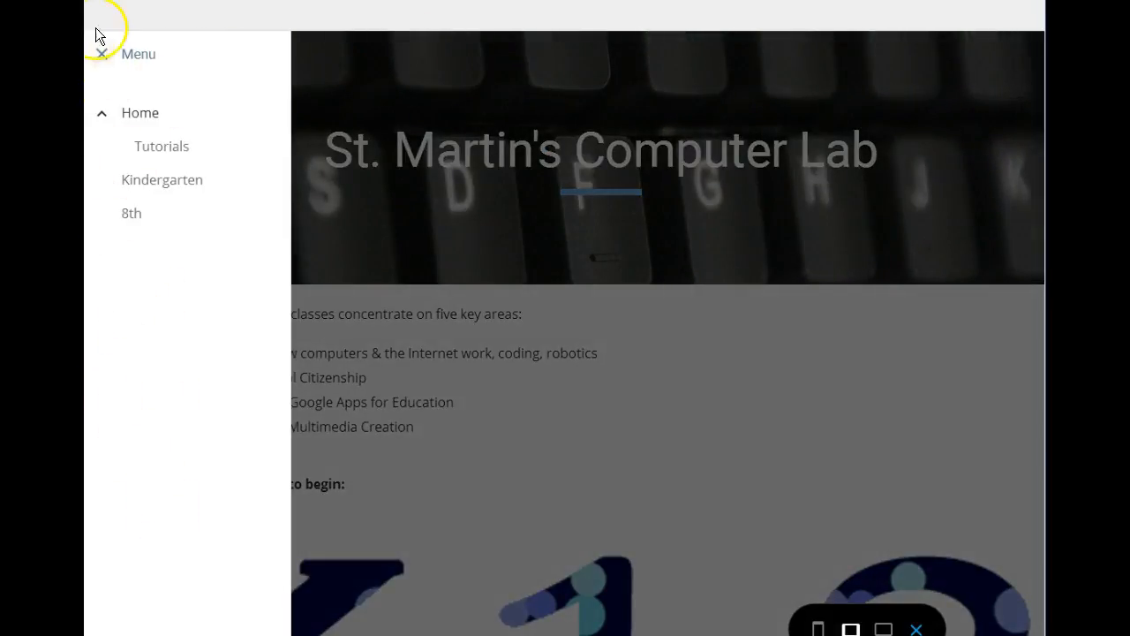
pyautogui.click(101, 57)
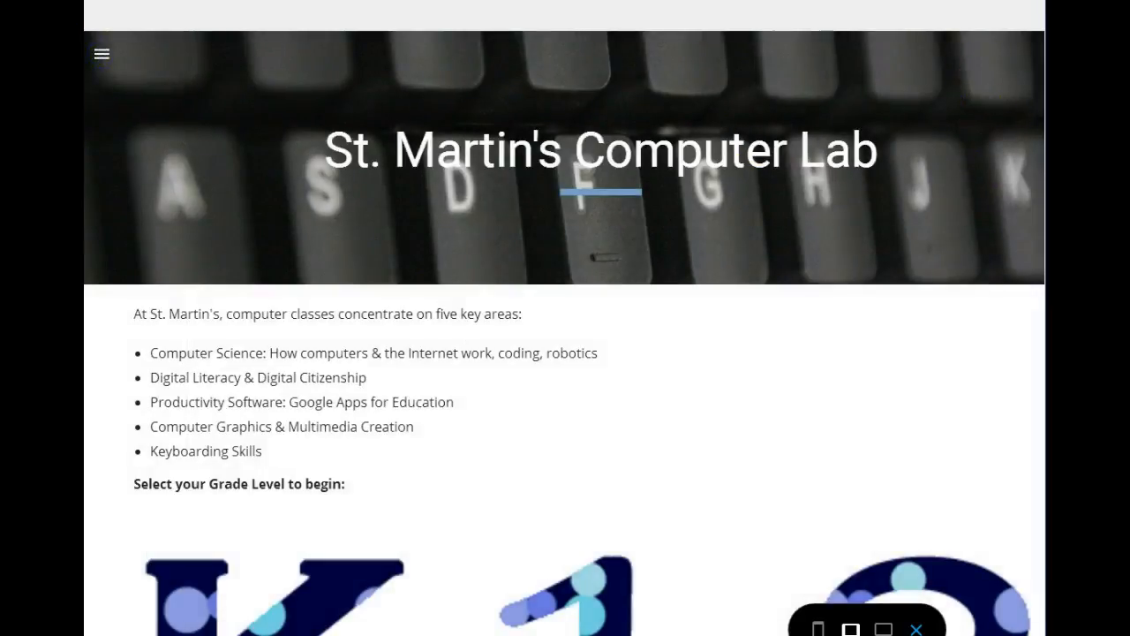
pyautogui.click(916, 629)
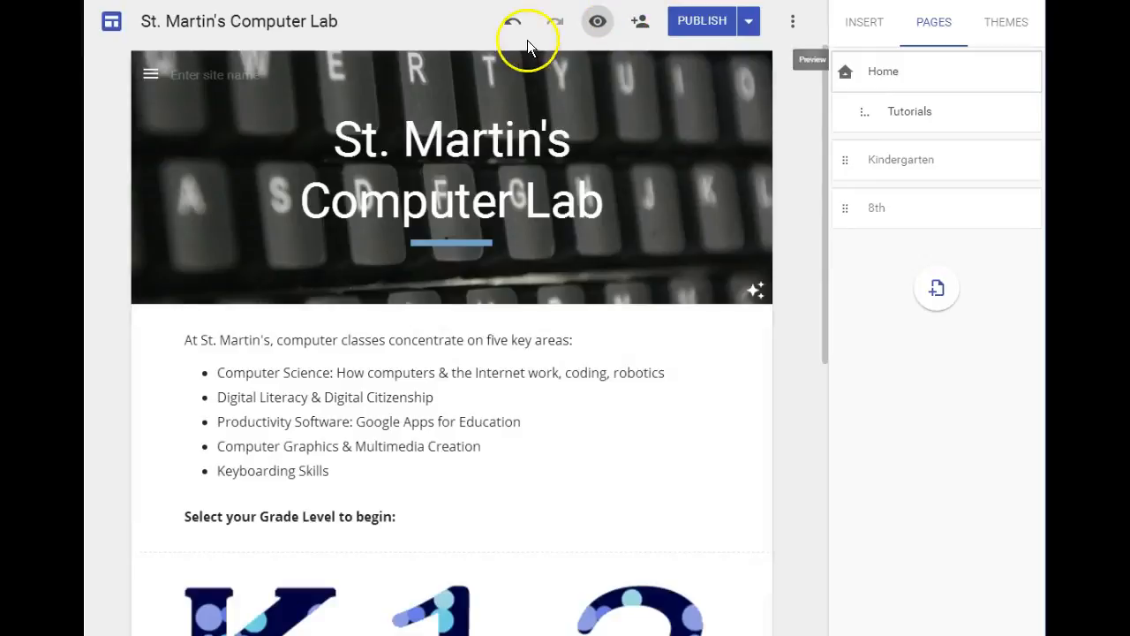
# Step: Set the site's navigation mode back to Top navigation
pyautogui.click(111, 75)
pyautogui.click(181, 146)
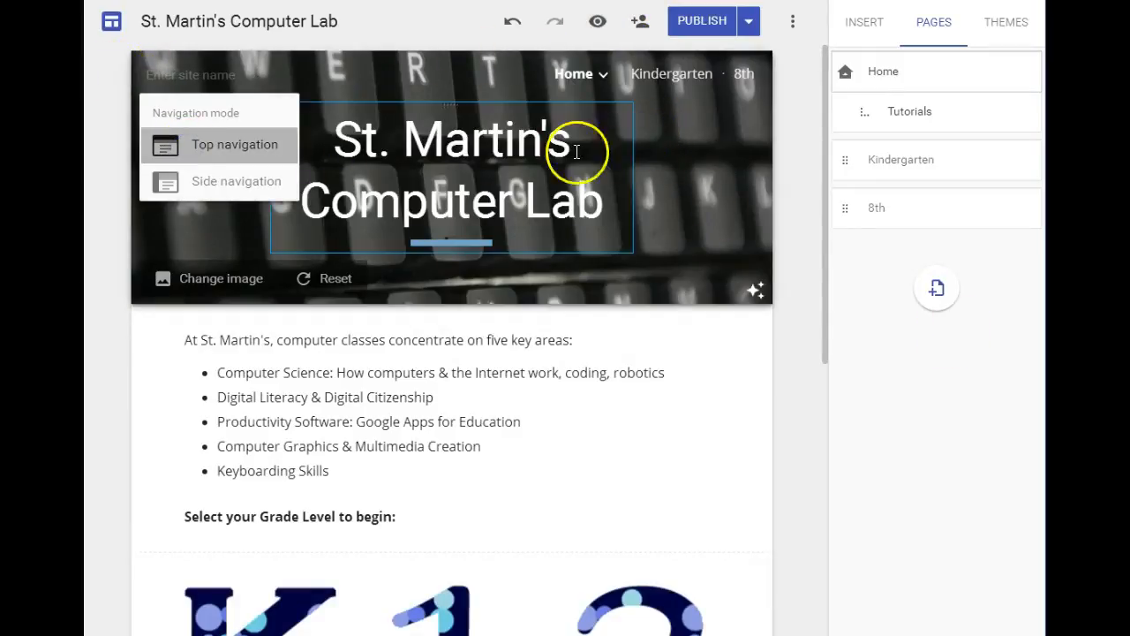
pyautogui.click(702, 26)
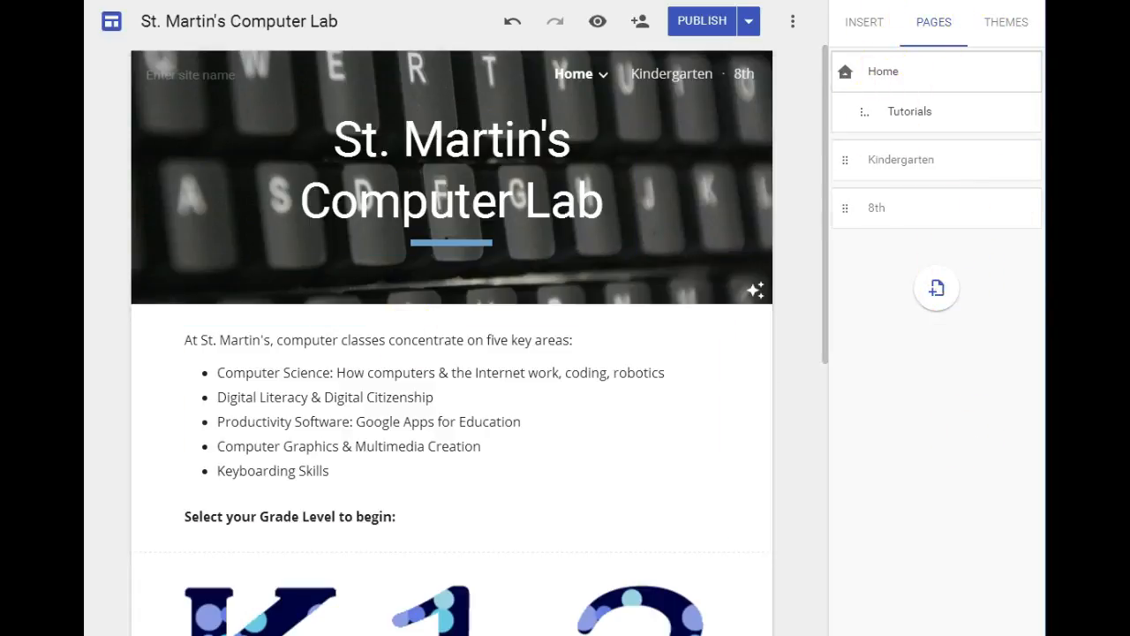
# Step: Try to place a text box below the "Select your Grade Level to begin:" line on the Home page
pyautogui.click(867, 25)
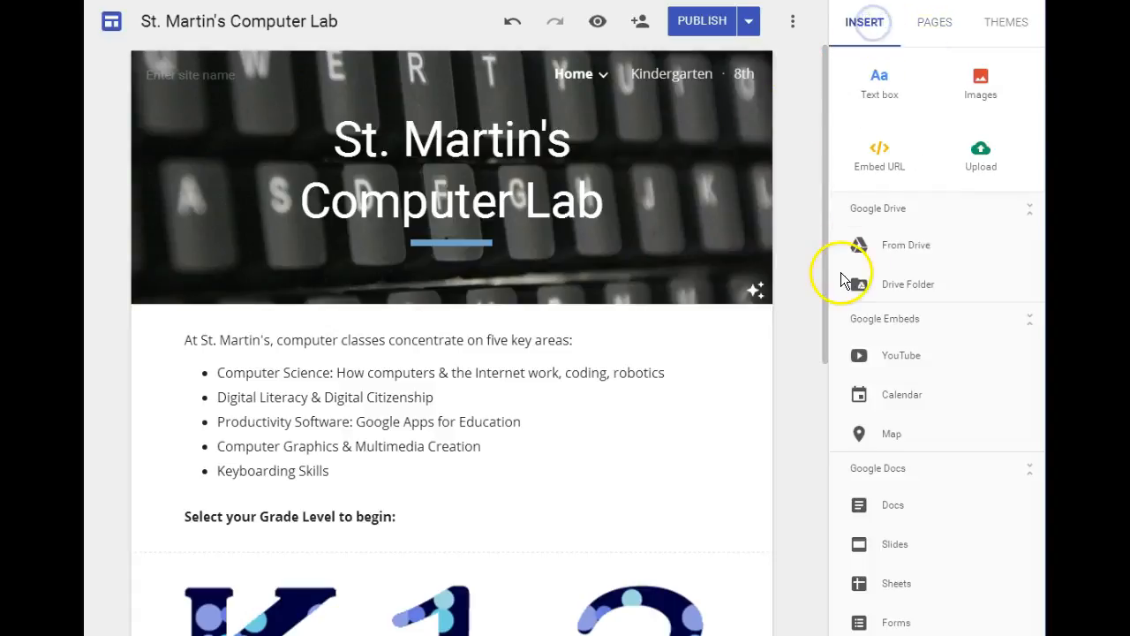
pyautogui.click(878, 79)
pyautogui.moveTo(879, 80); pyautogui.dragTo(252, 568)
# Step: Look at the quick insert wheel in the blank area below the 6, 7, 8 image row and dismiss it
pyautogui.moveTo(825, 227); pyautogui.dragTo(789, 629)
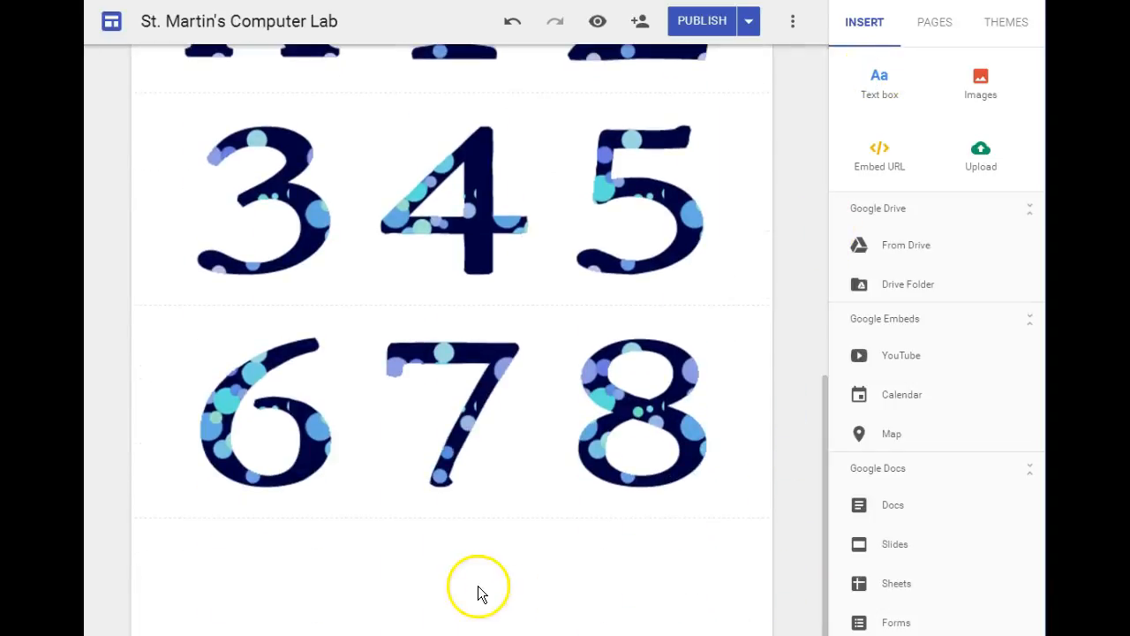
pyautogui.doubleClick(477, 593)
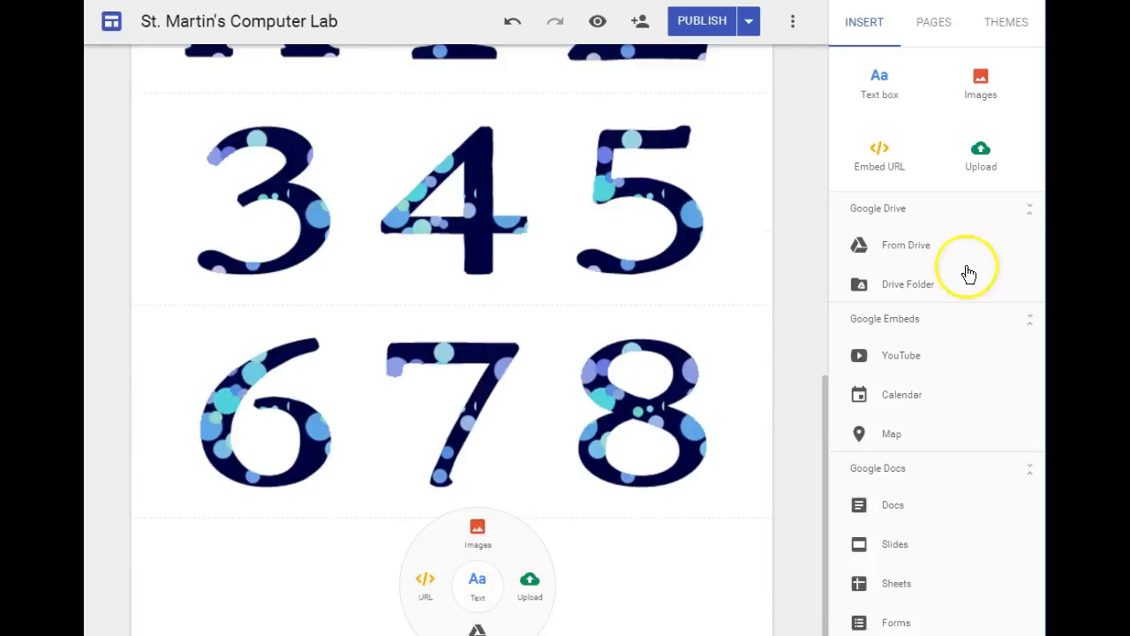
pyautogui.click(791, 395)
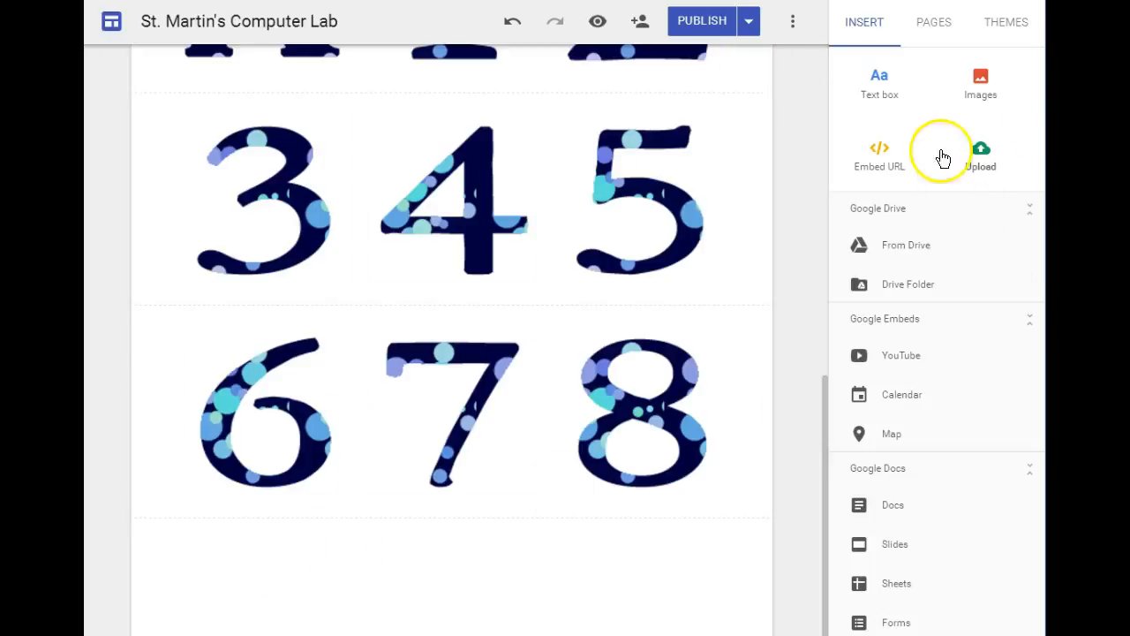
pyautogui.click(880, 156)
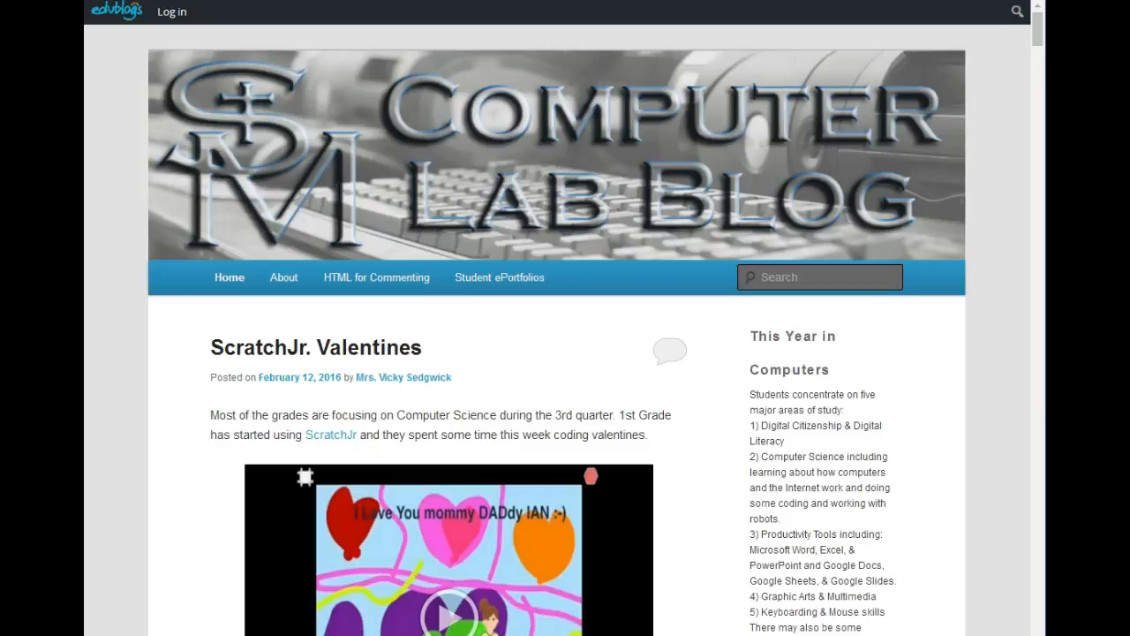
pyautogui.click(311, 0)
pyautogui.rightClick(311, 0)
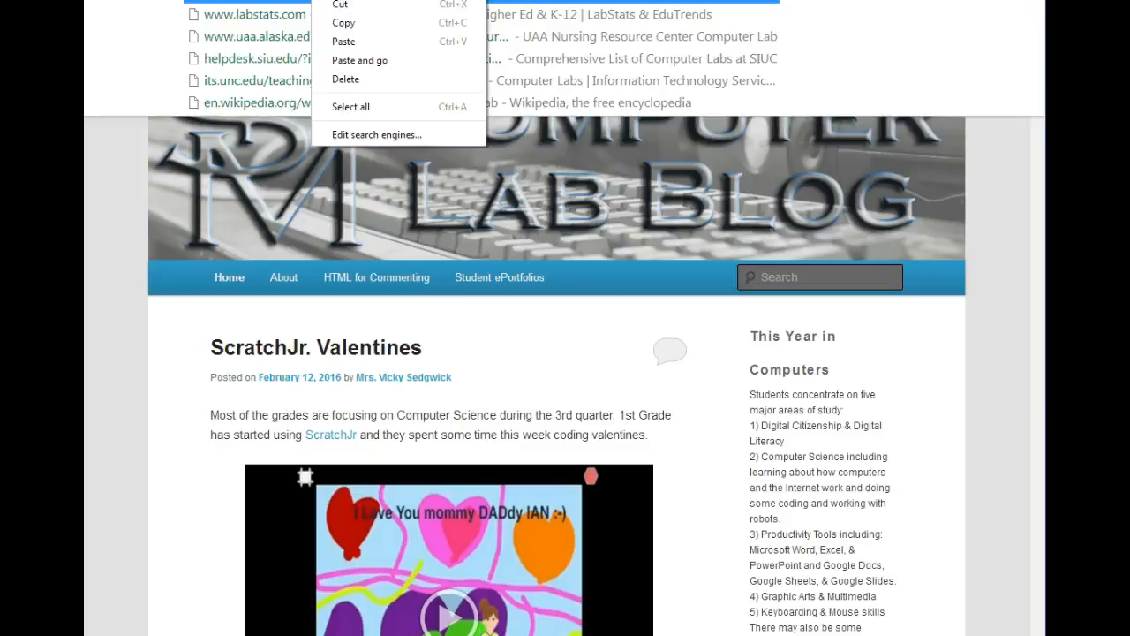
pyautogui.click(347, 30)
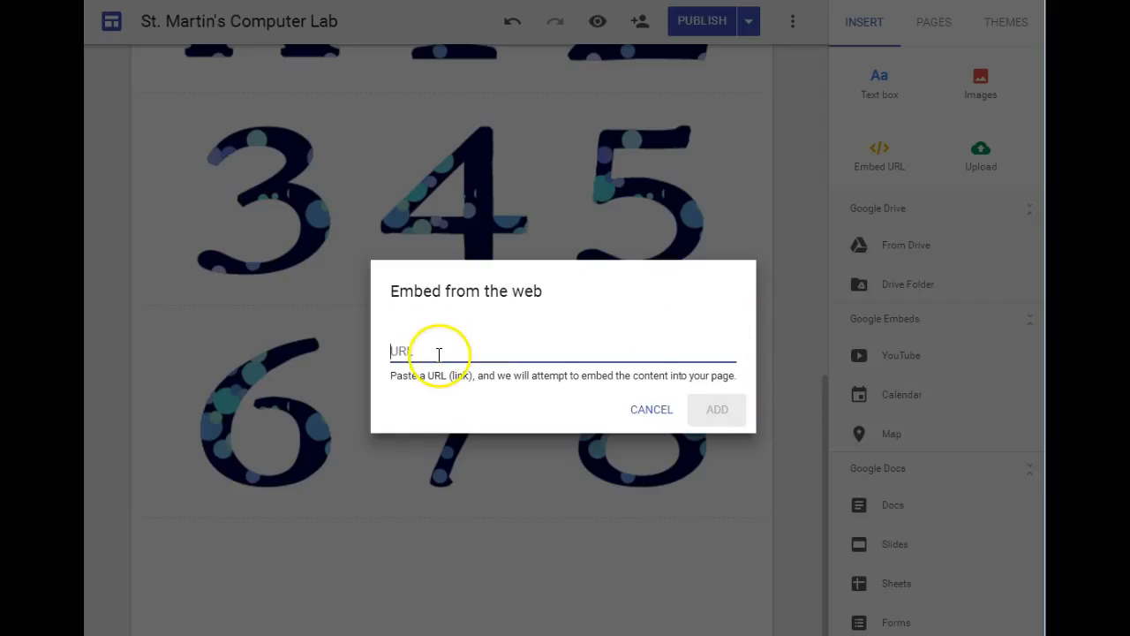
pyautogui.rightClick(451, 351)
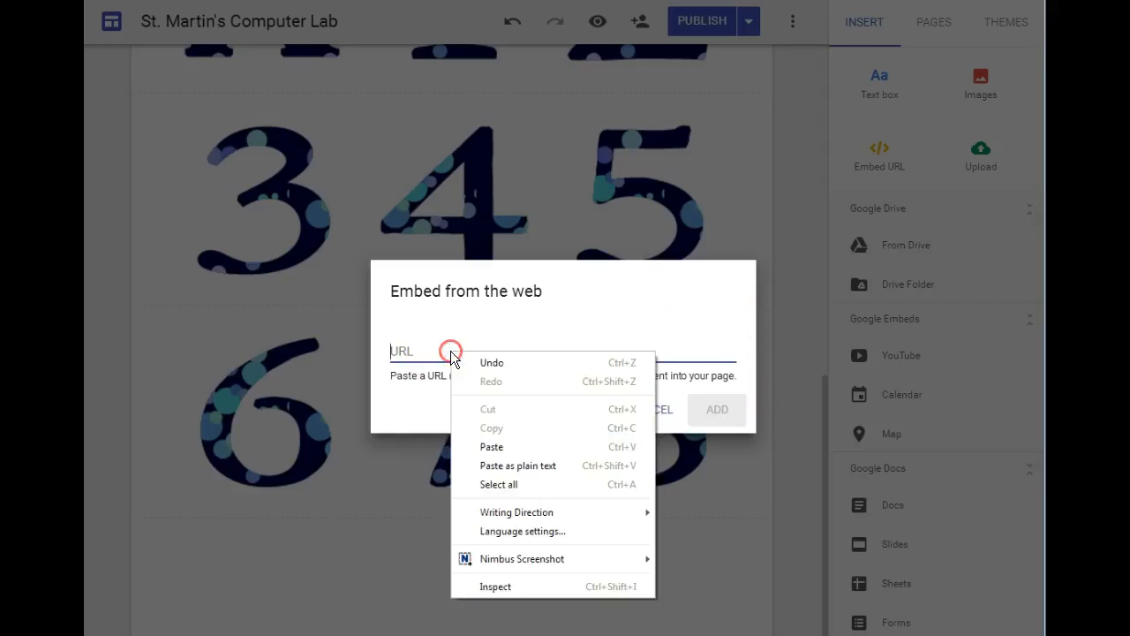
pyautogui.click(490, 444)
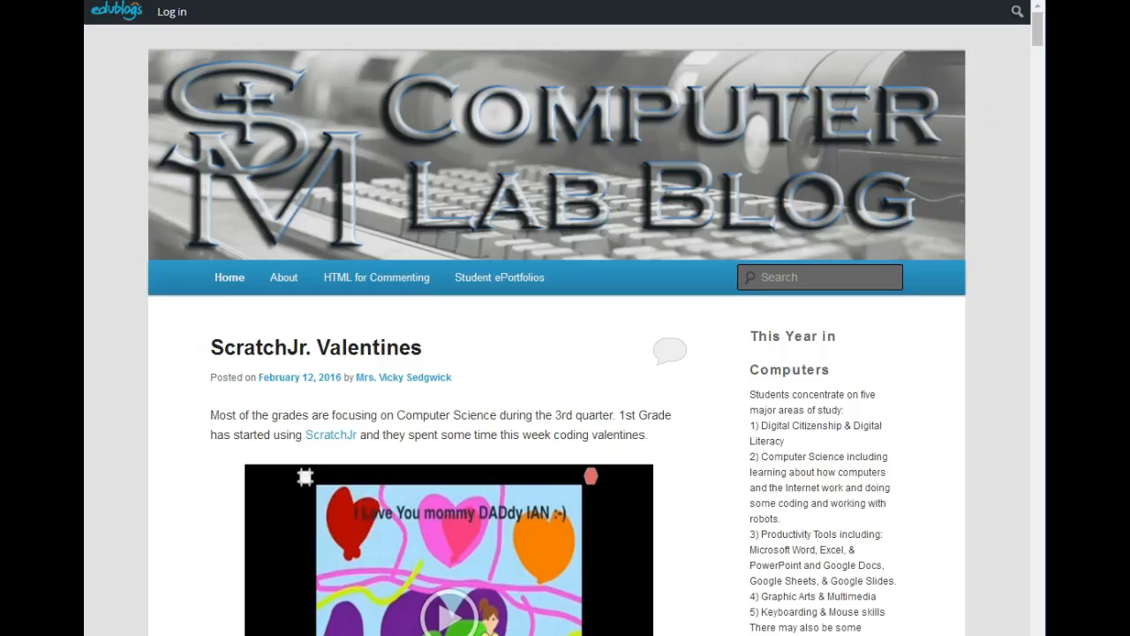
# Step: Open the Entries RSS feed from the blog's Meta section and copy the feed's address
pyautogui.moveTo(1033, 25); pyautogui.dragTo(1032, 80)
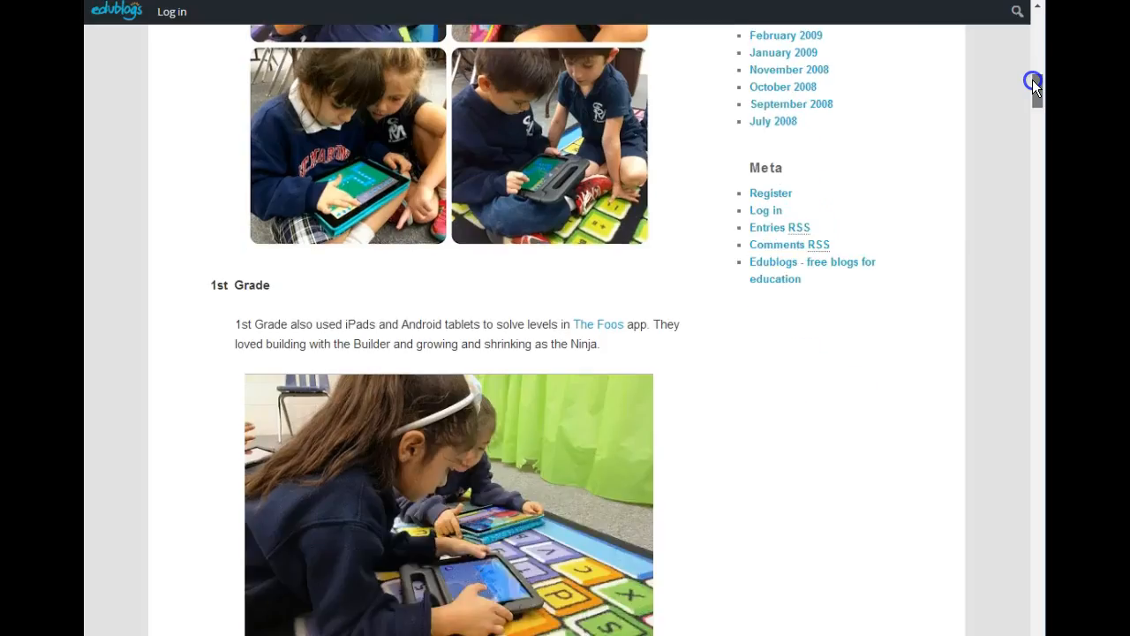
pyautogui.click(786, 232)
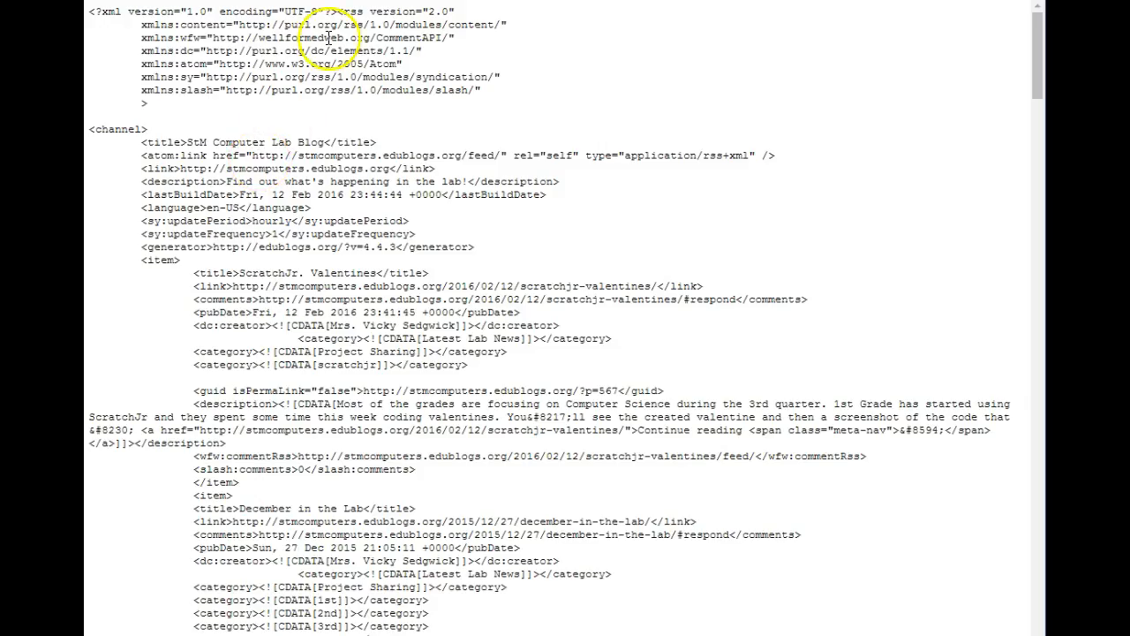
pyautogui.rightClick(323, 2)
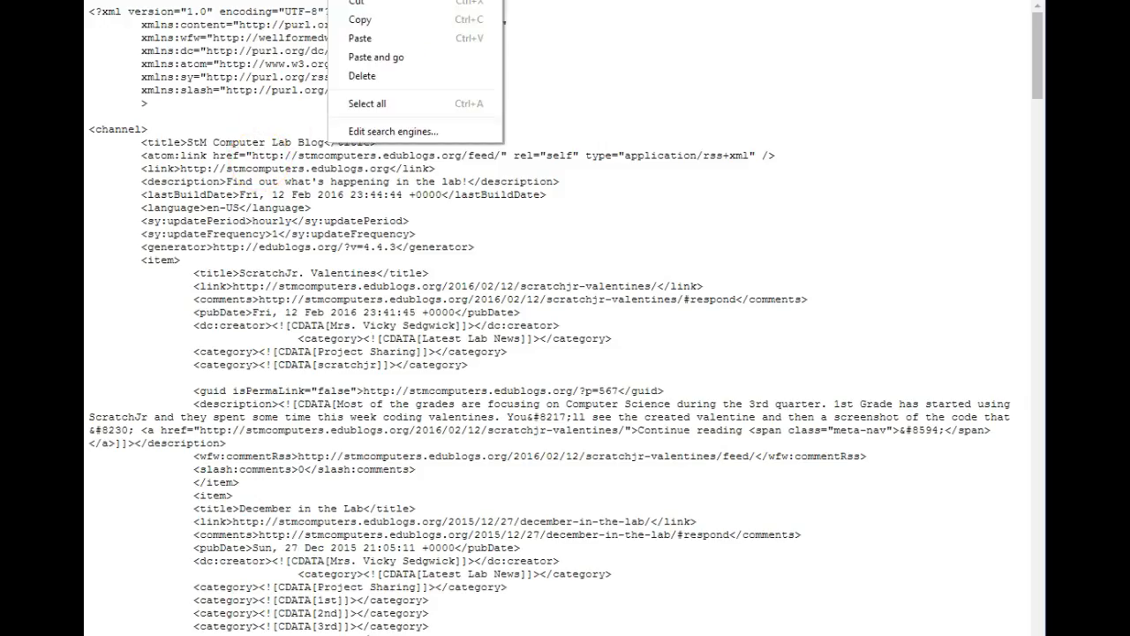
pyautogui.click(336, 18)
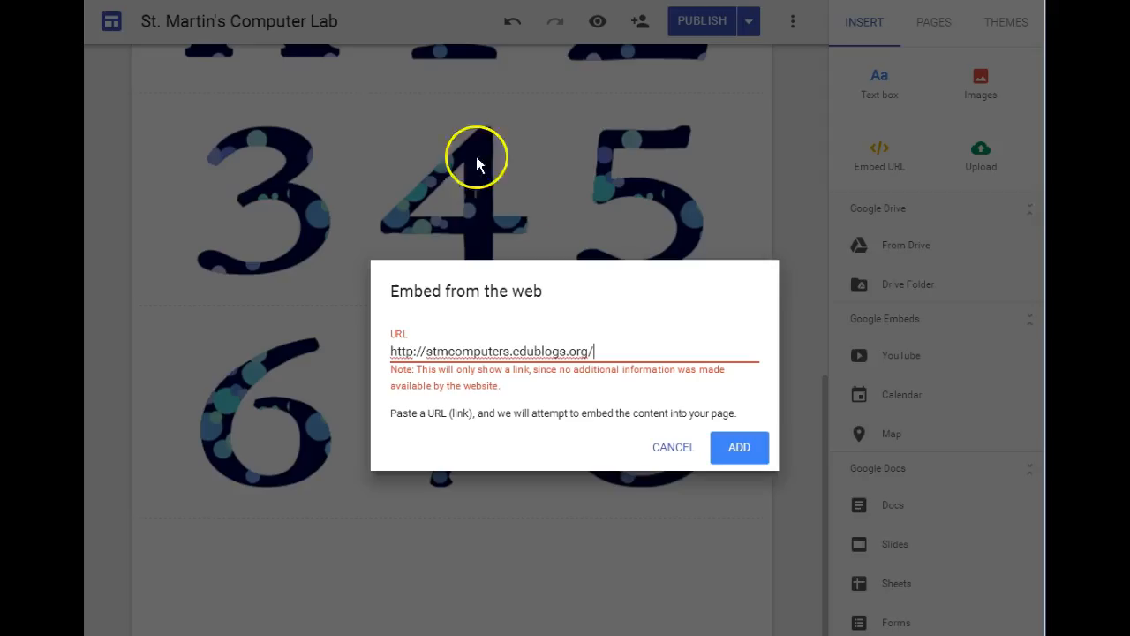
pyautogui.moveTo(619, 344); pyautogui.dragTo(361, 315)
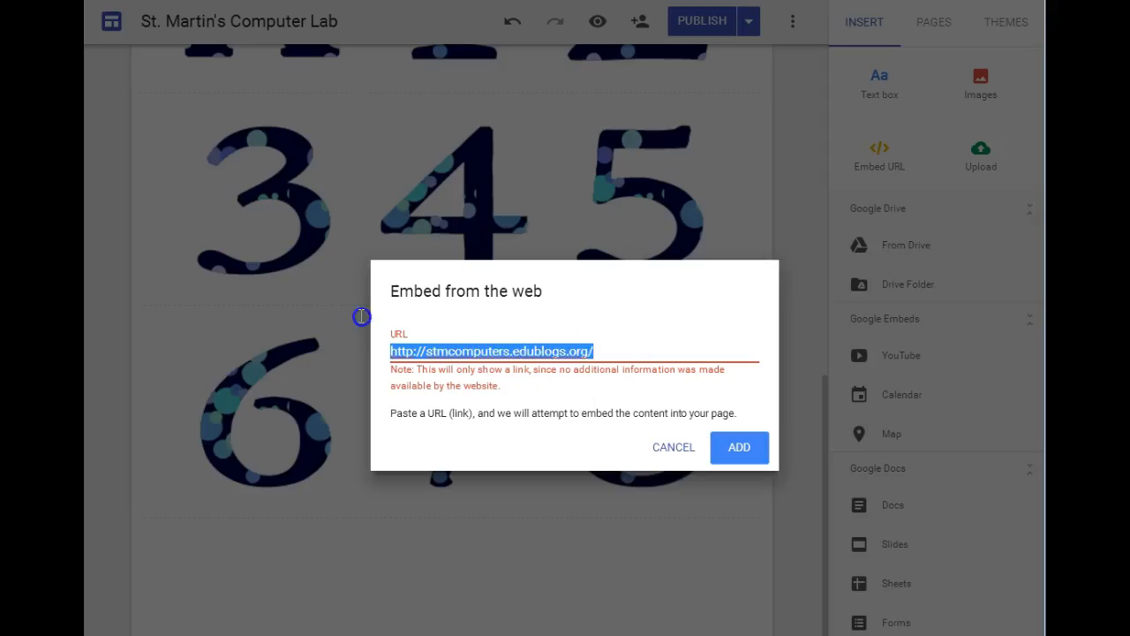
pyautogui.rightClick(462, 346)
pyautogui.click(474, 391)
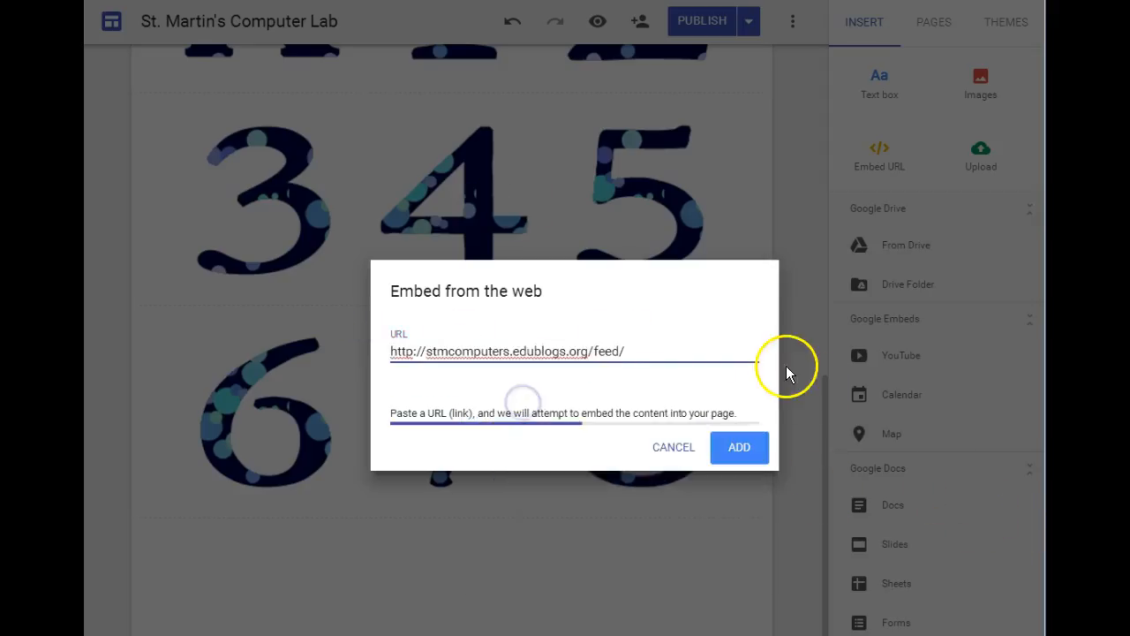
pyautogui.click(662, 447)
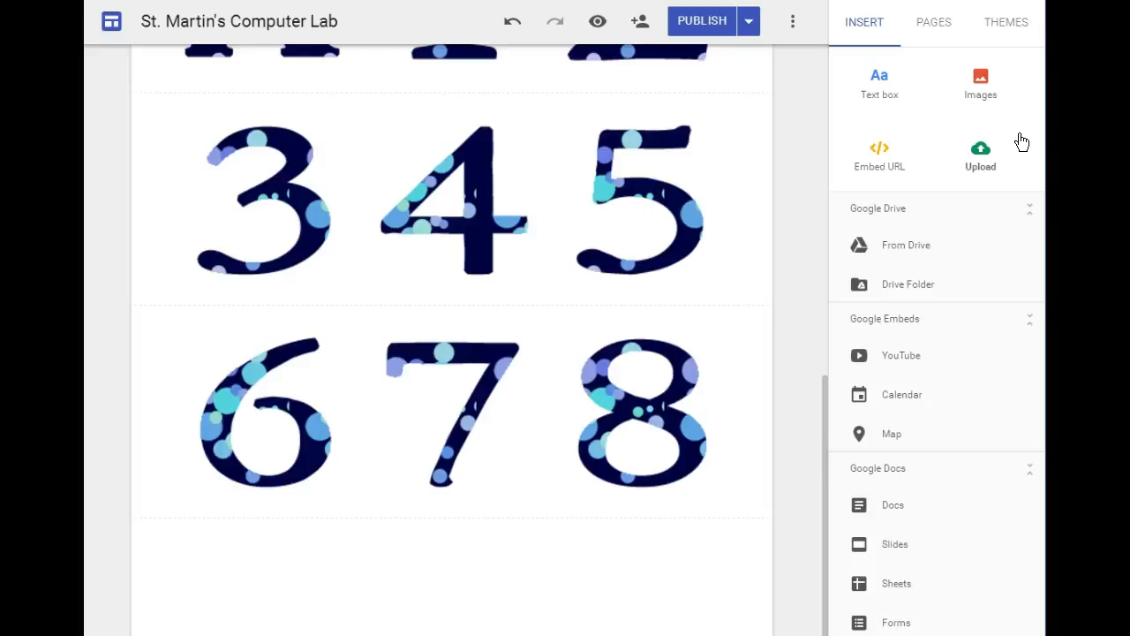
# Step: View the Hour of Python page under 8th Grade in the student's portfolio site, including its embedded code
pyautogui.click(887, 362)
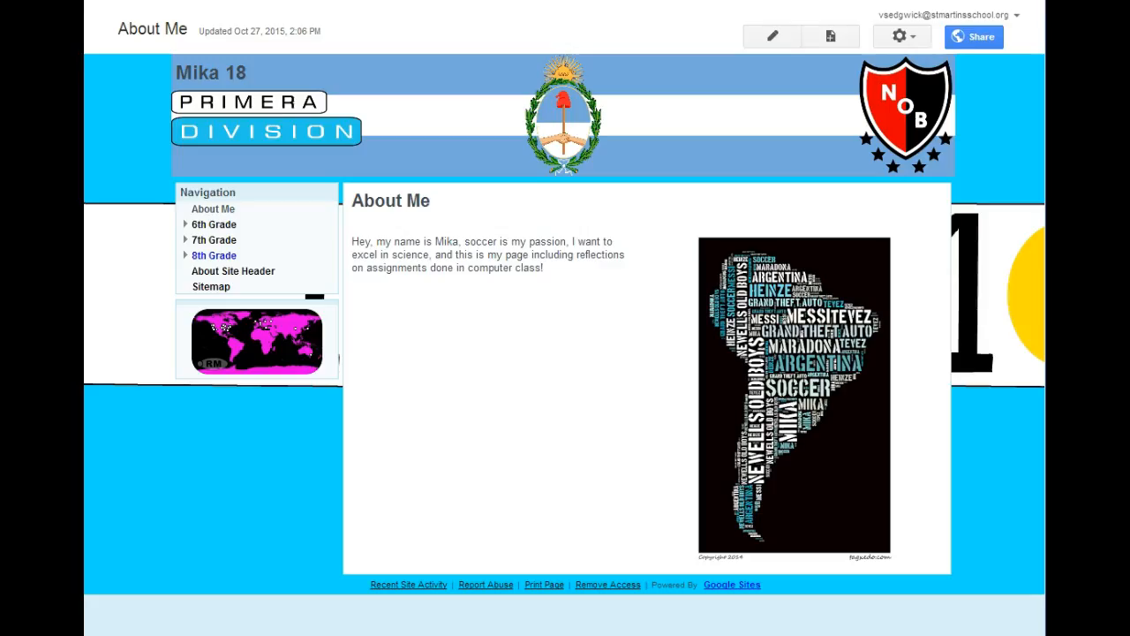
pyautogui.click(184, 256)
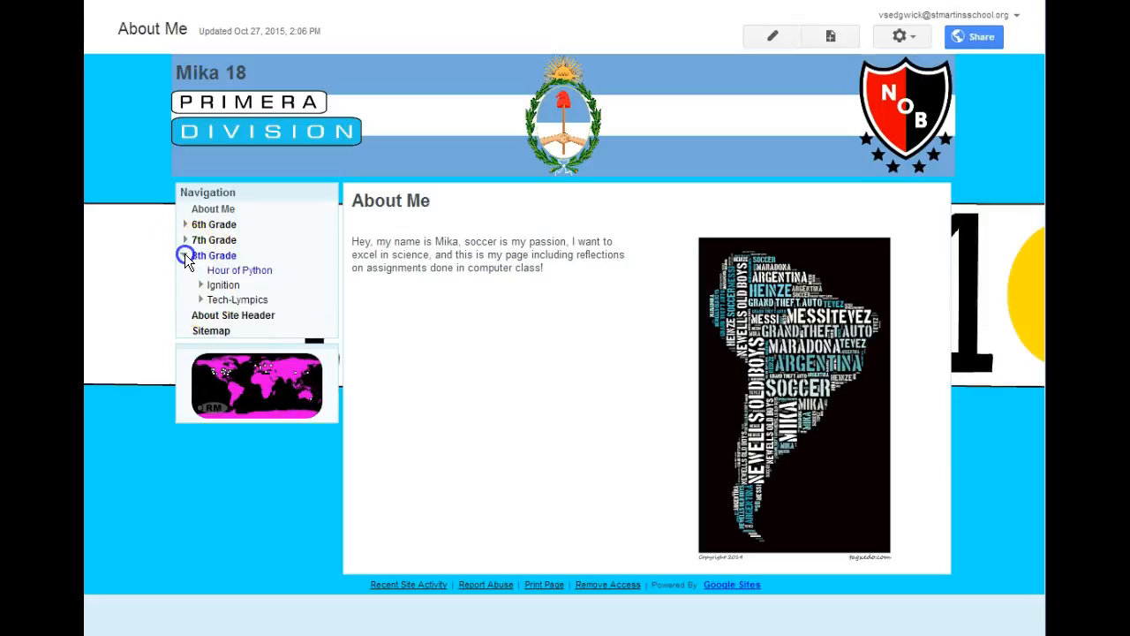
pyautogui.click(240, 270)
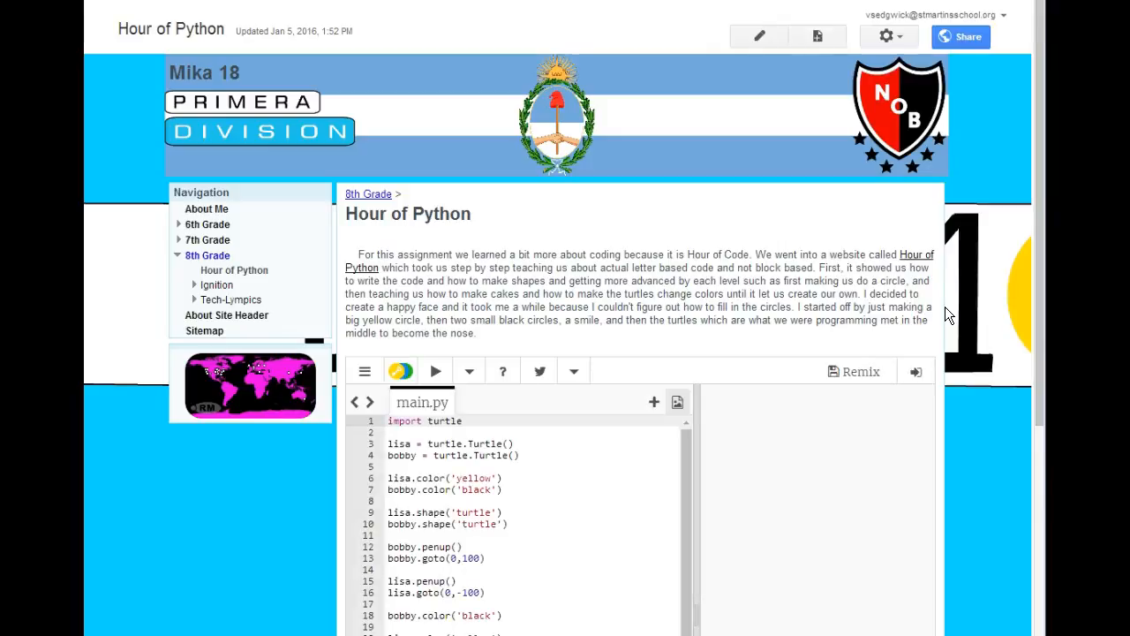
pyautogui.moveTo(1038, 263); pyautogui.dragTo(1037, 433)
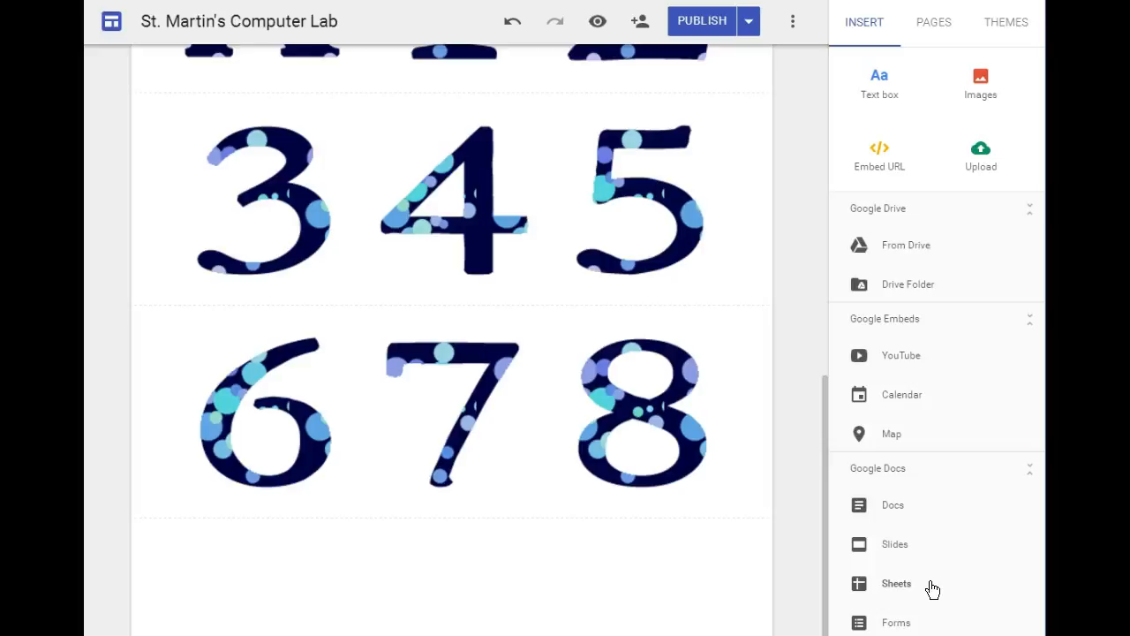
# Step: Delete the empty text box section above the K, 1, 2 image row on the Home page
pyautogui.click(630, 592)
pyautogui.moveTo(825, 415); pyautogui.dragTo(835, 78)
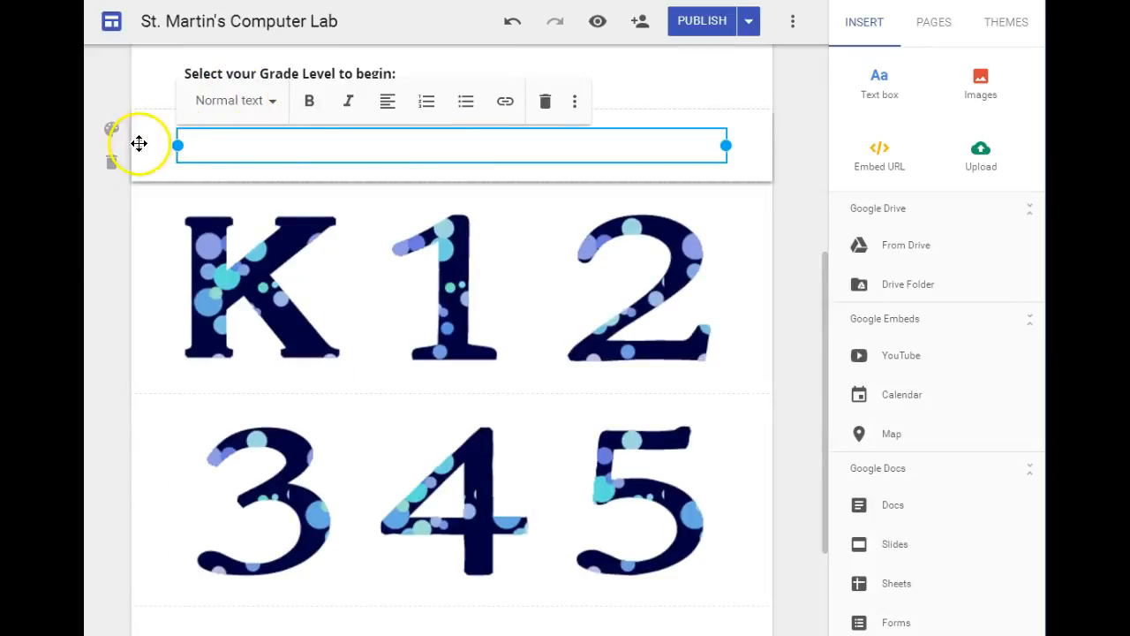
pyautogui.click(112, 166)
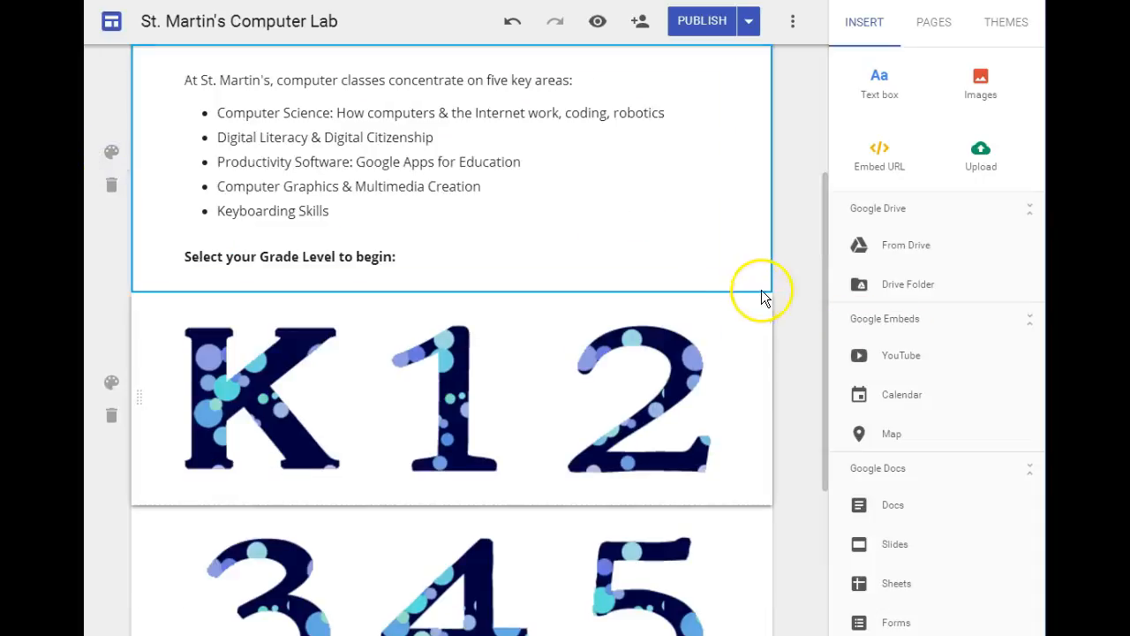
# Step: Open the site's publish settings to check its site address and site access
pyautogui.moveTo(828, 269); pyautogui.dragTo(813, 115)
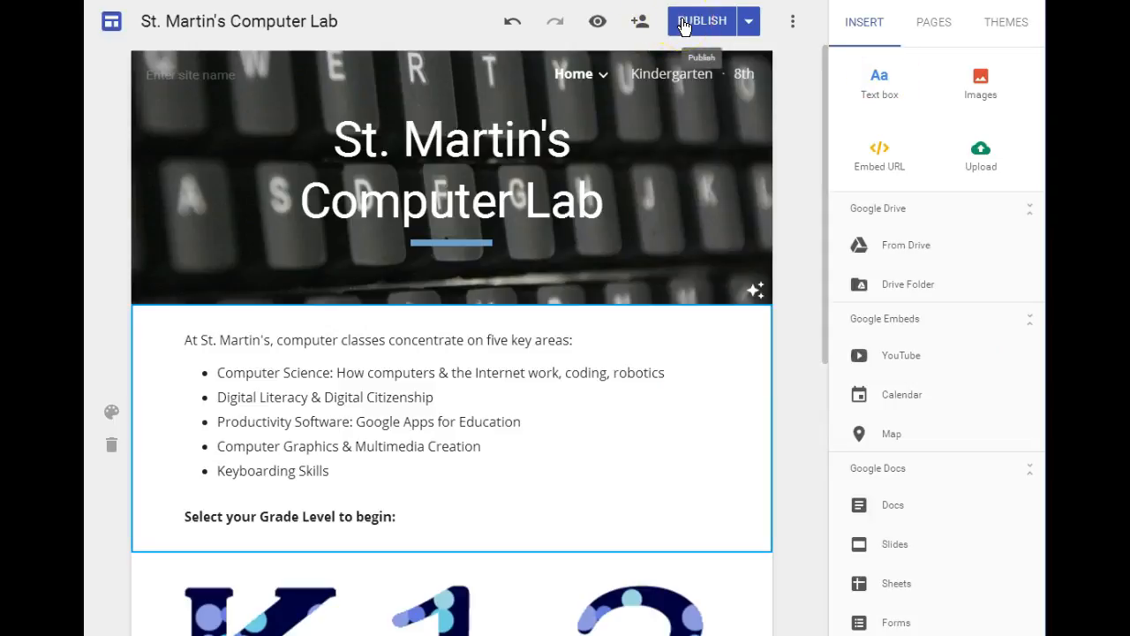
pyautogui.click(751, 22)
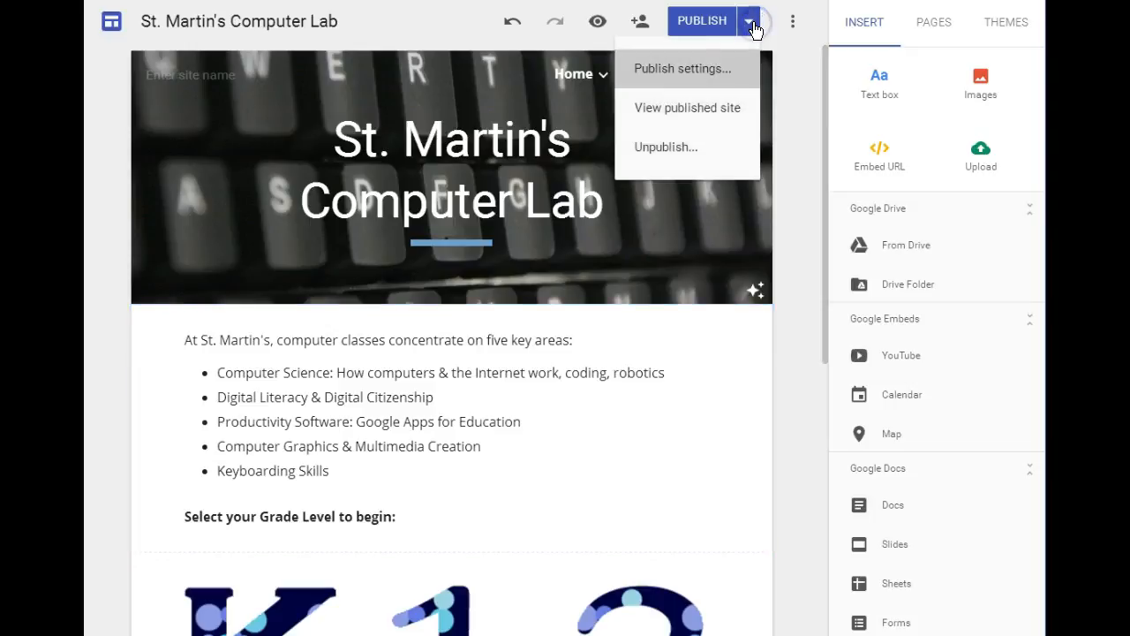
pyautogui.click(671, 69)
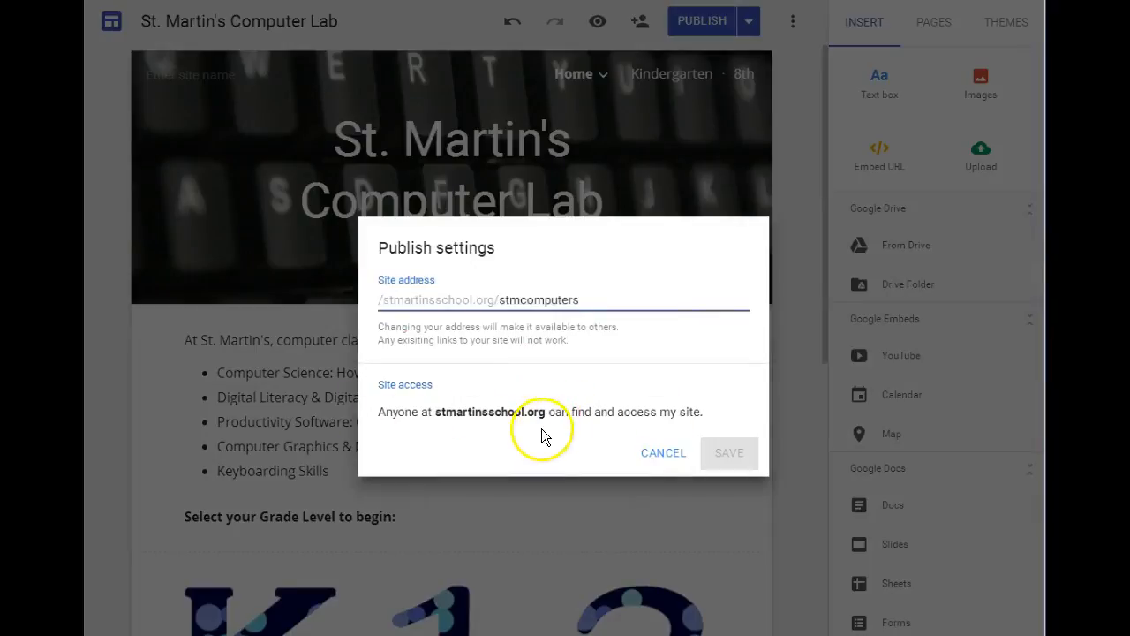
# Step: Check the site access setting in the publish settings and close them without saving
pyautogui.click(402, 387)
pyautogui.click(432, 412)
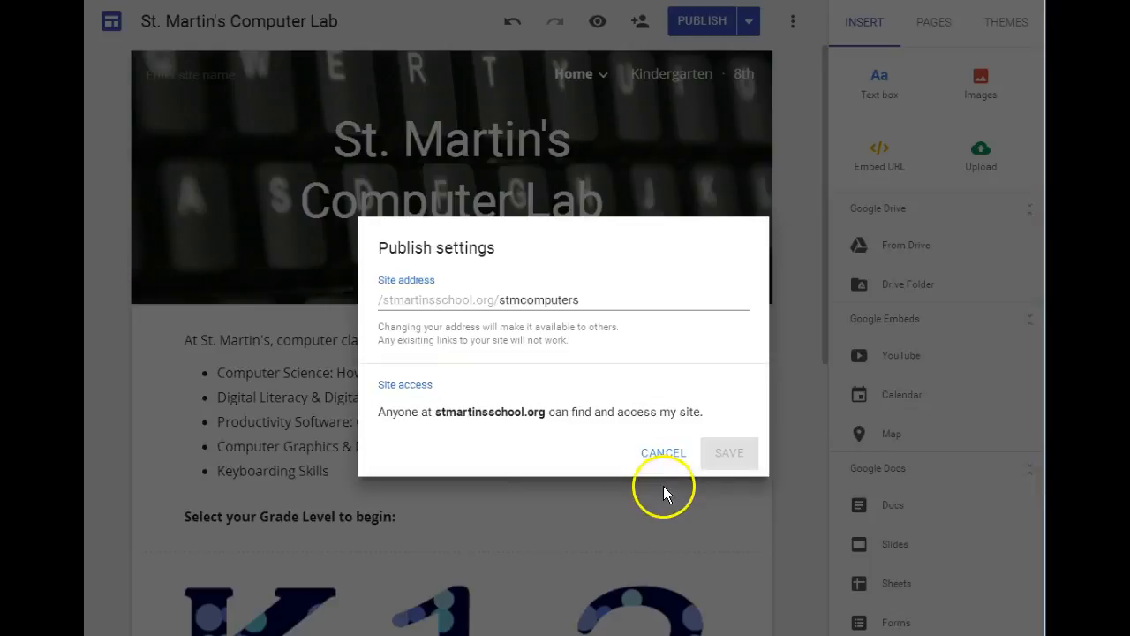
pyautogui.click(660, 454)
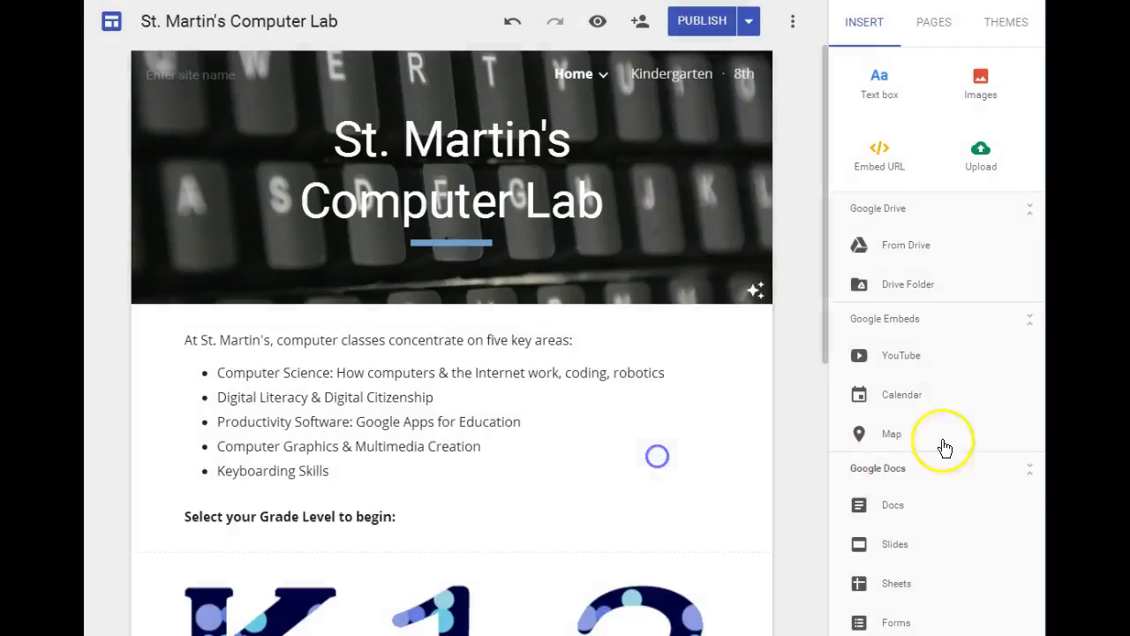
# Step: Open the site's sharing settings and check which permission levels can be given to invited people
pyautogui.click(642, 21)
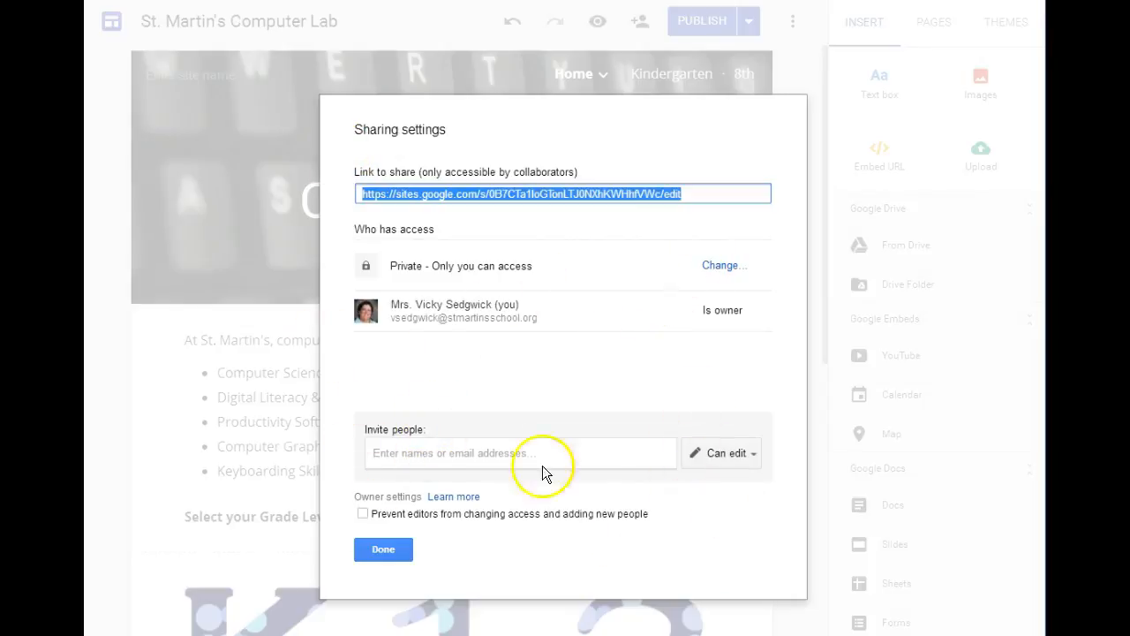
pyautogui.click(742, 456)
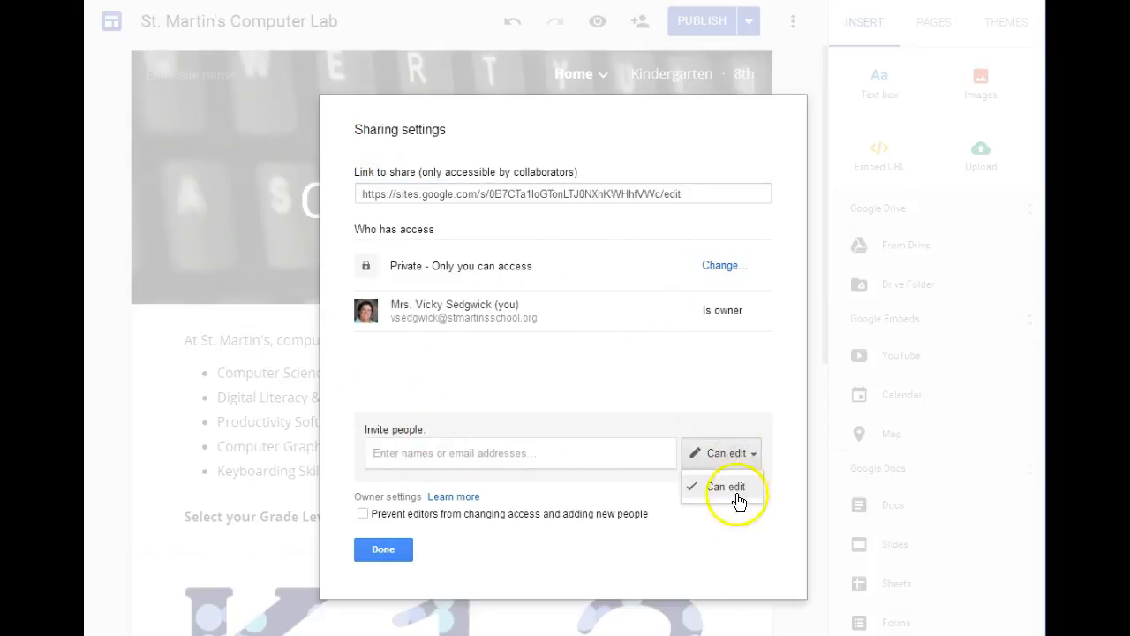
pyautogui.click(778, 372)
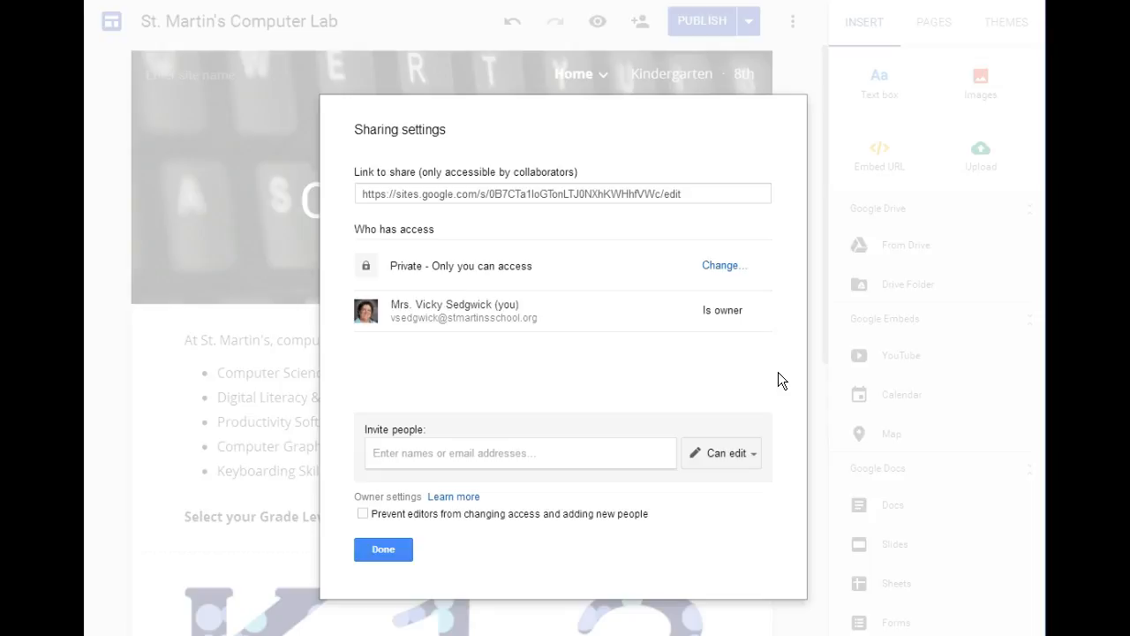
# Step: Try the "On - Anyone with the link" link sharing option to check its access level, cancel it and close the sharing settings
pyautogui.click(735, 267)
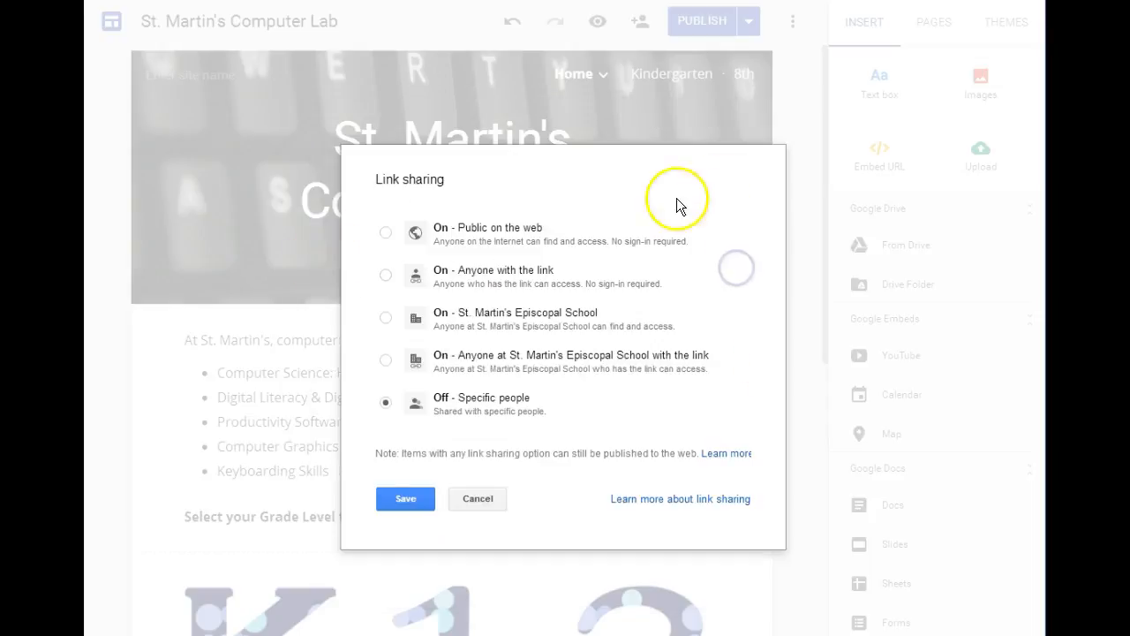
pyautogui.click(385, 274)
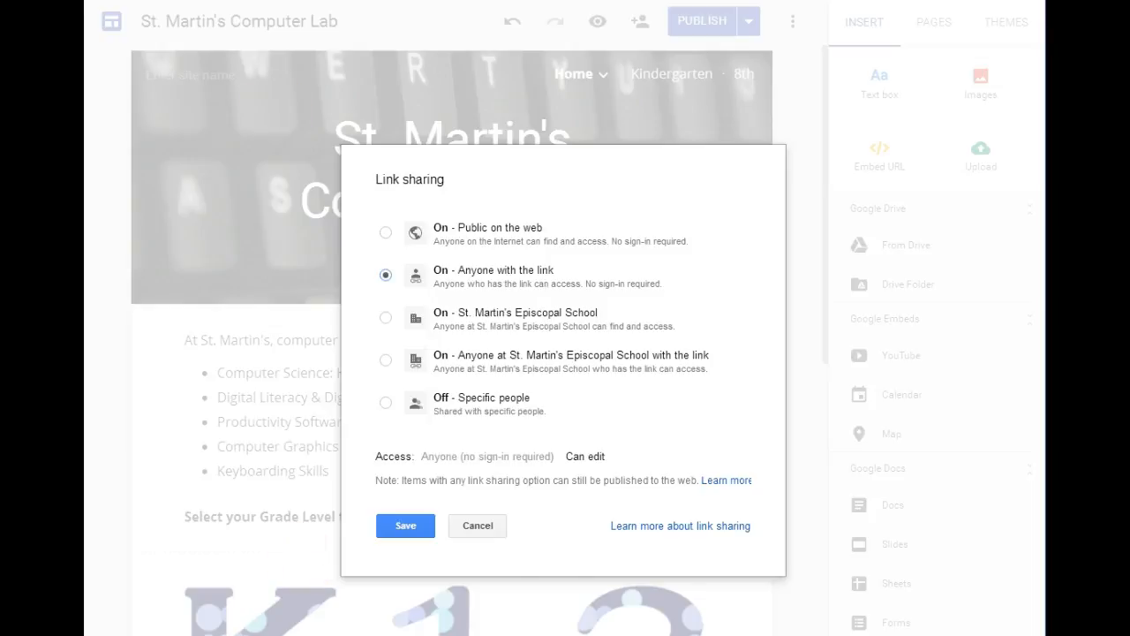
pyautogui.click(478, 526)
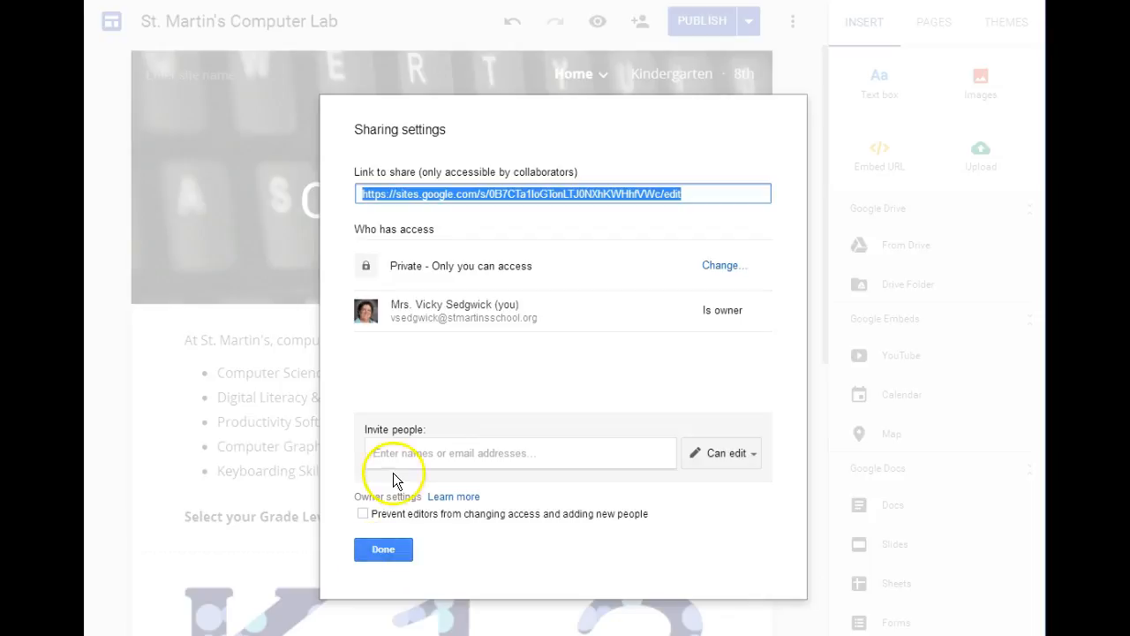
pyautogui.click(382, 549)
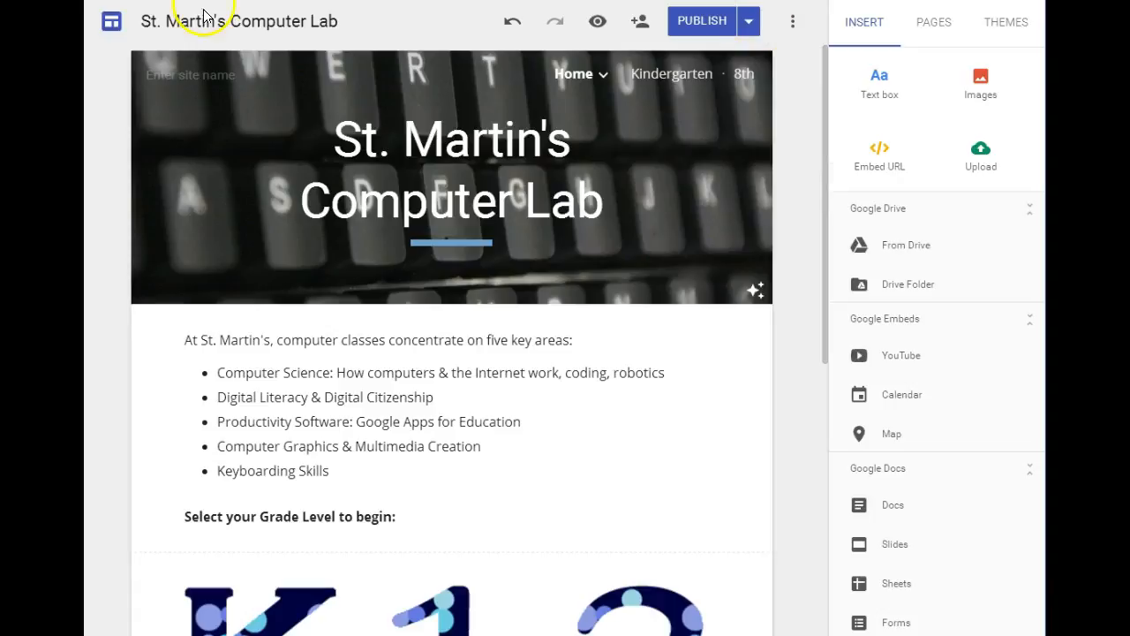
# Step: Start a new assignment in the 2015-16 8th Grade Computers class in Google Classroom and attach the St. Martin's Computer Lab site from Drive
pyautogui.moveTo(192, 272)
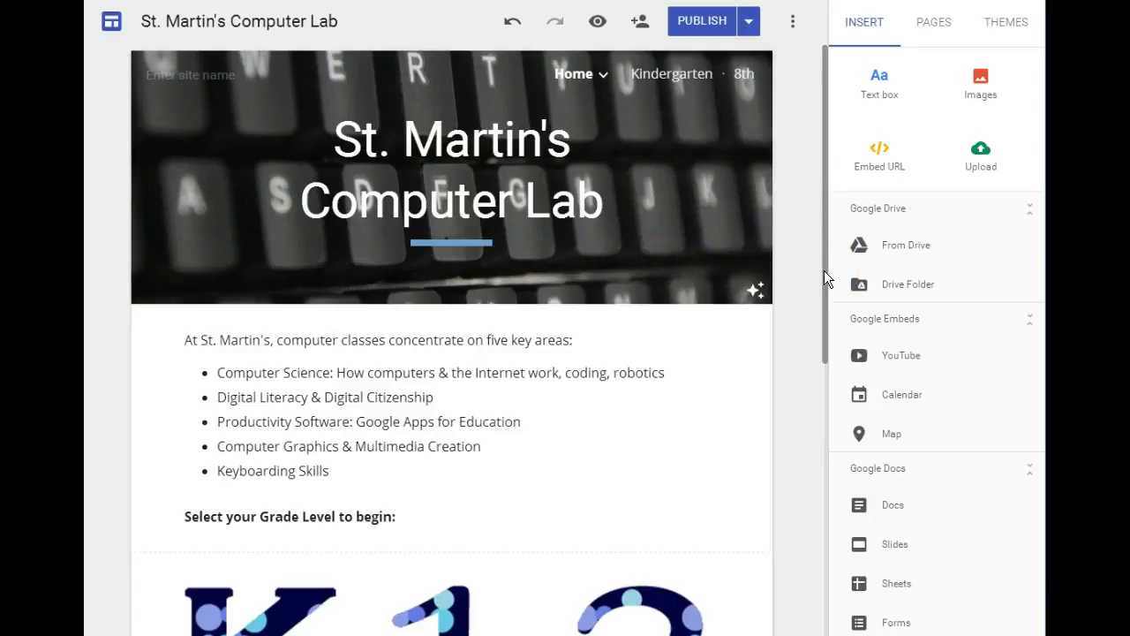
pyautogui.moveTo(479, 280)
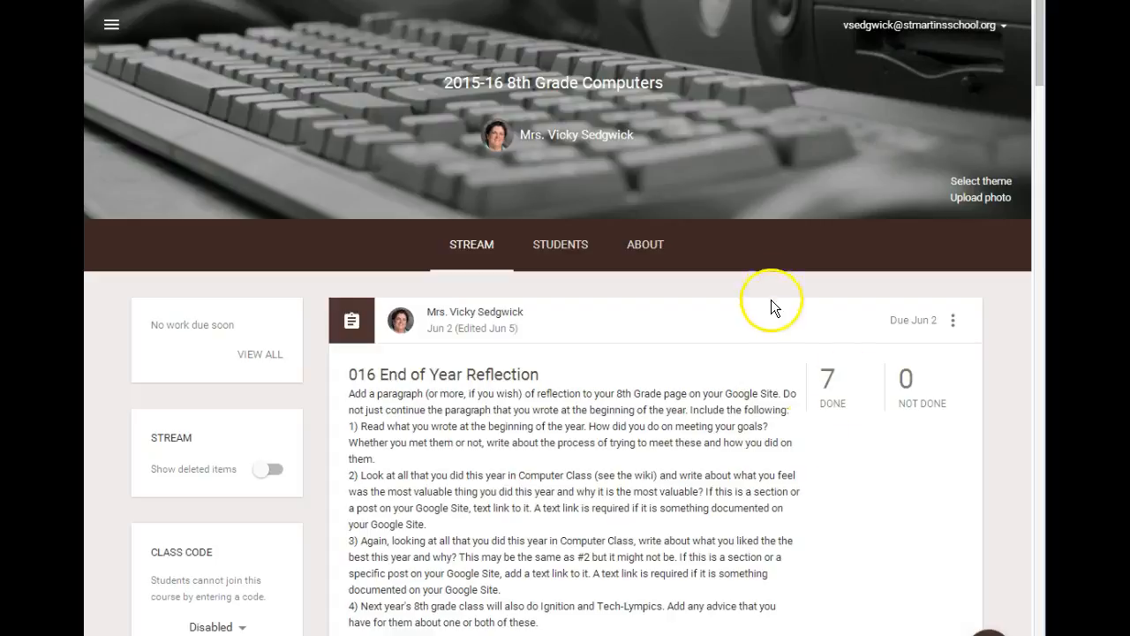
pyautogui.moveTo(989, 629)
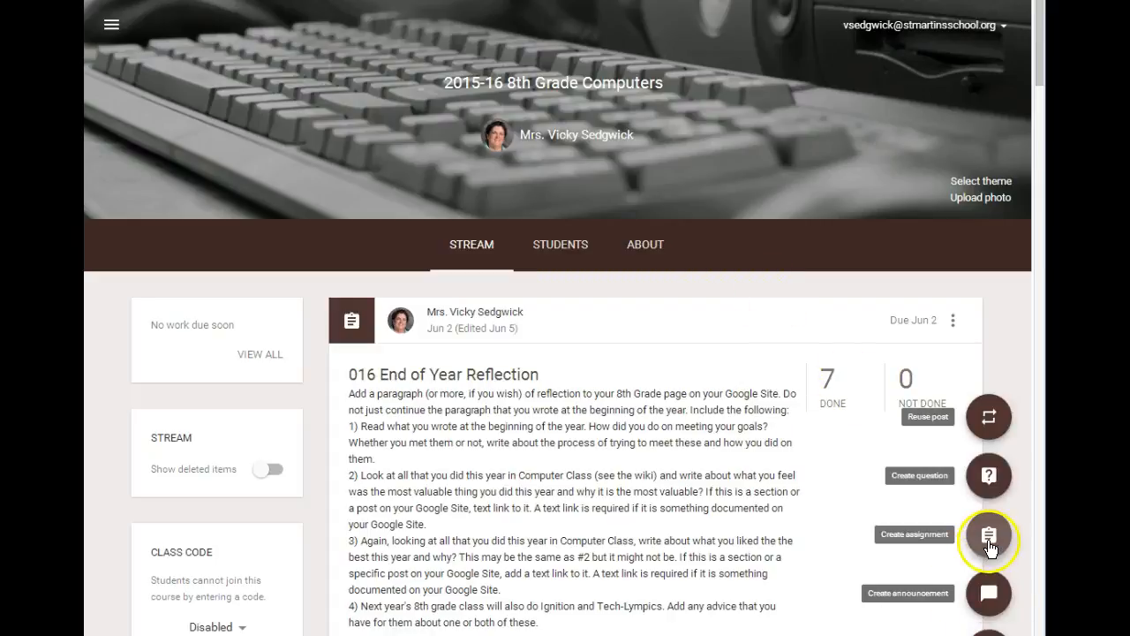
pyautogui.click(988, 536)
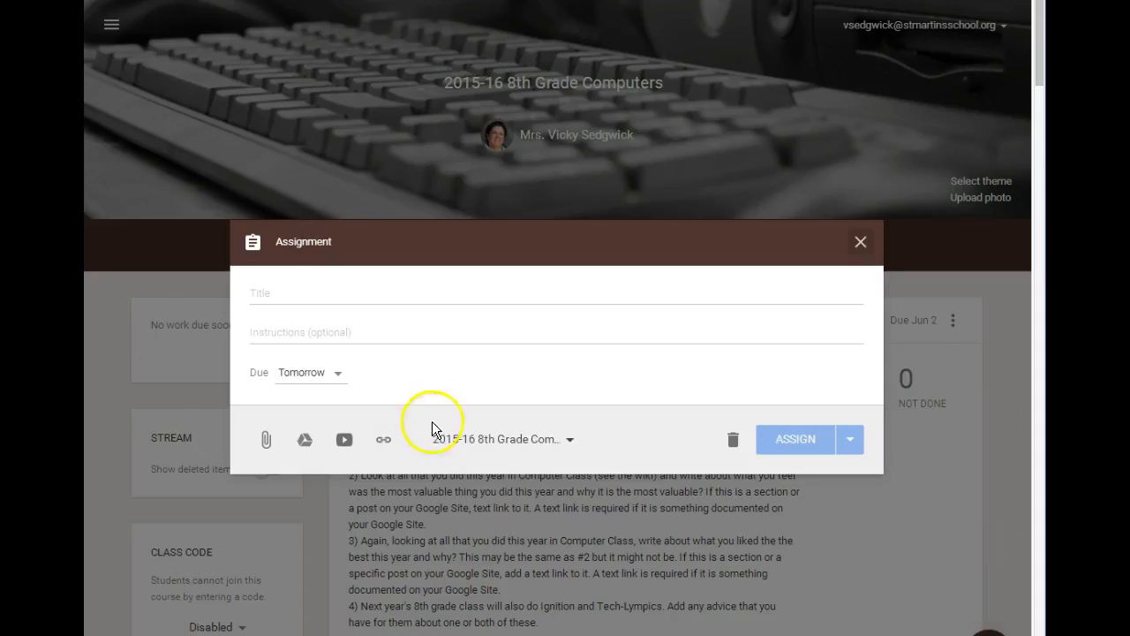
pyautogui.click(306, 444)
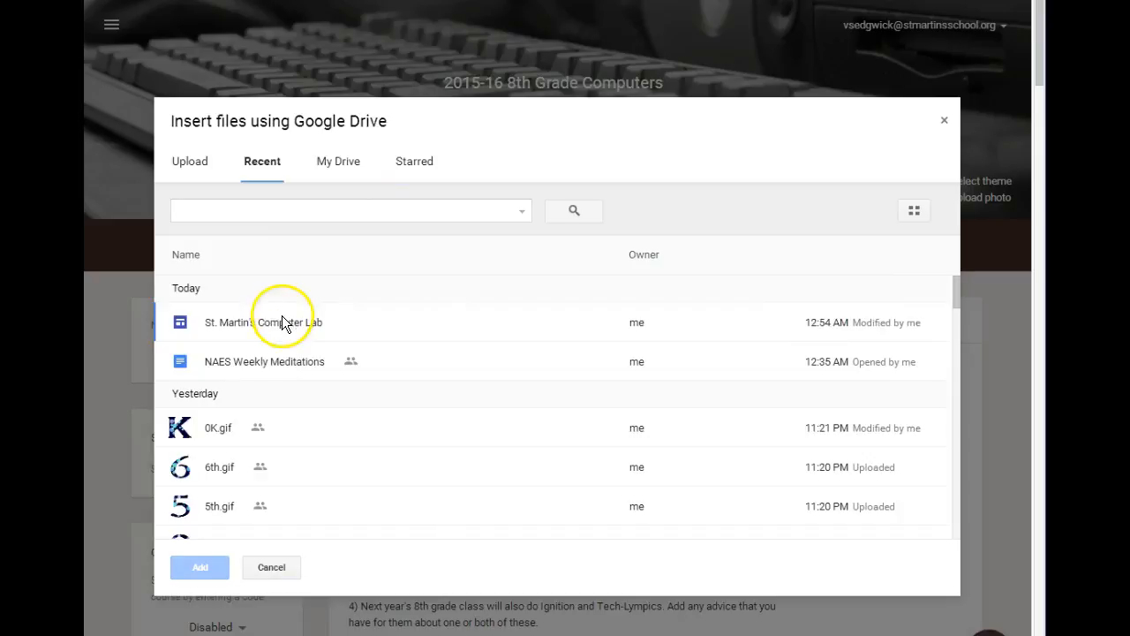
pyautogui.click(282, 320)
pyautogui.click(203, 568)
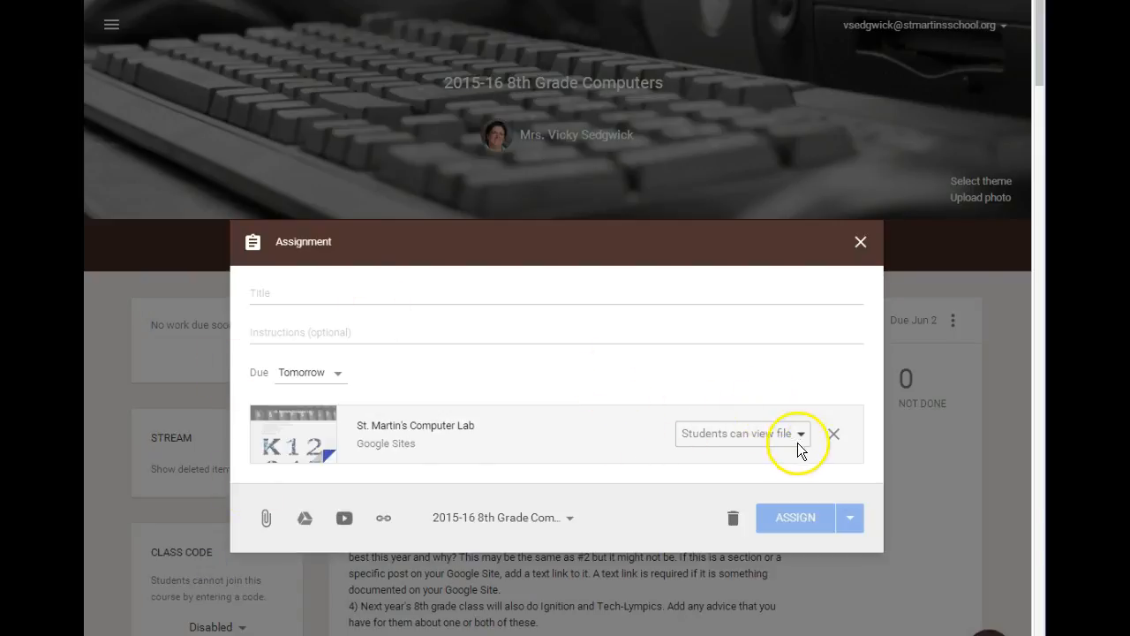
# Step: Check the student permission options for the attached site, remove the attachment and close the assignment without assigning it
pyautogui.click(790, 438)
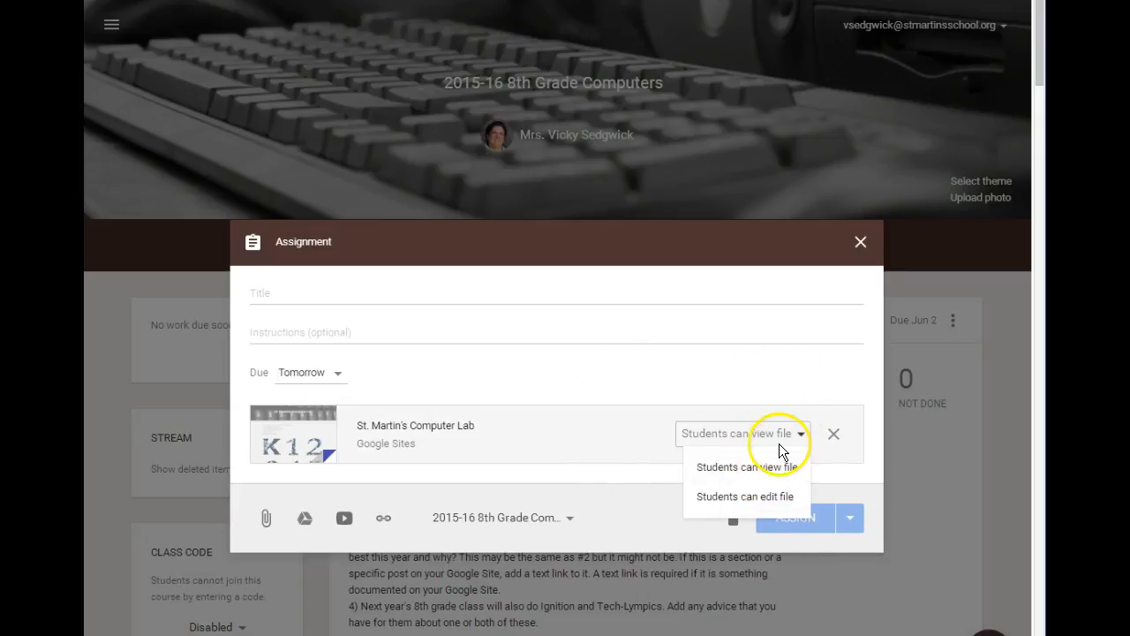
pyautogui.click(836, 436)
pyautogui.click(858, 245)
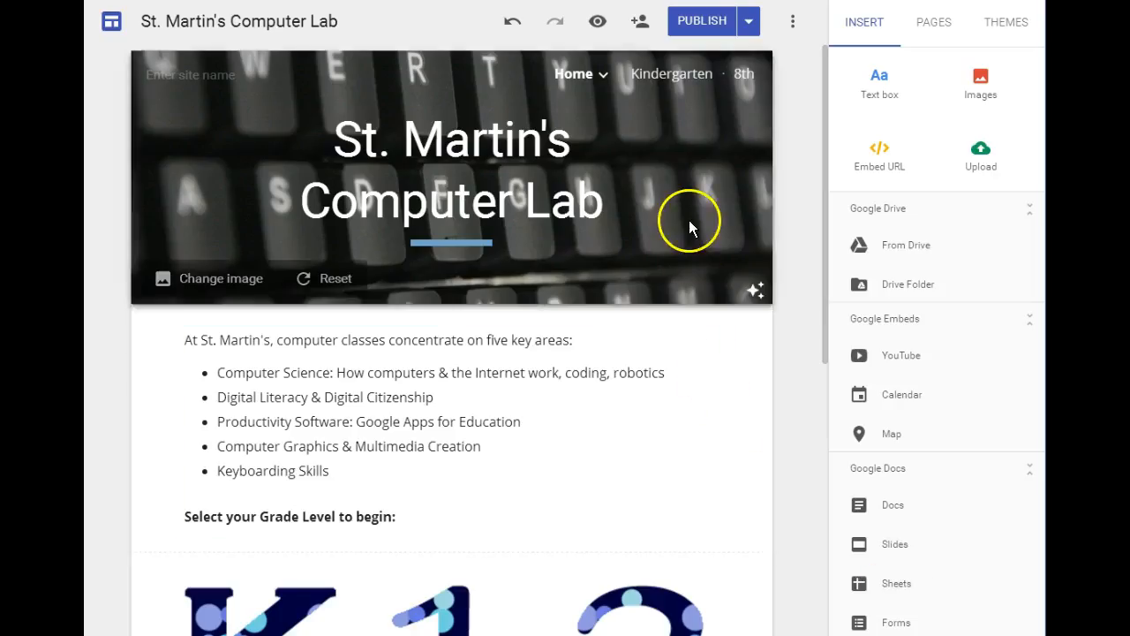
# Step: Switch back to the St. Martin's Computer Lab site in Google Sites and show its list of pages
pyautogui.moveTo(824, 117); pyautogui.dragTo(827, 84)
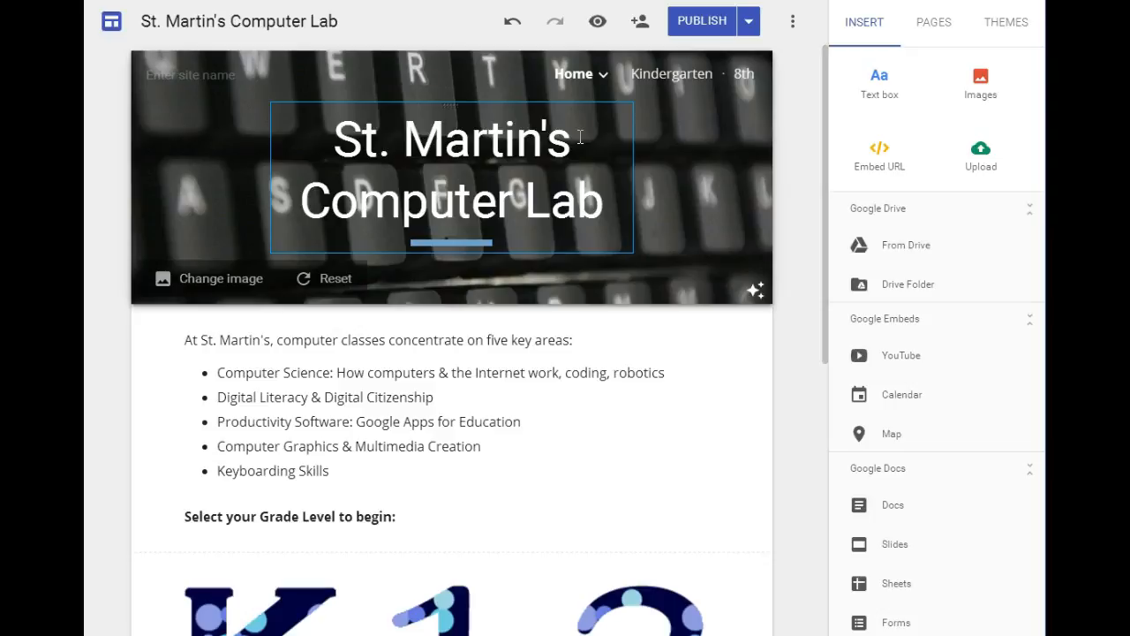
pyautogui.click(627, 144)
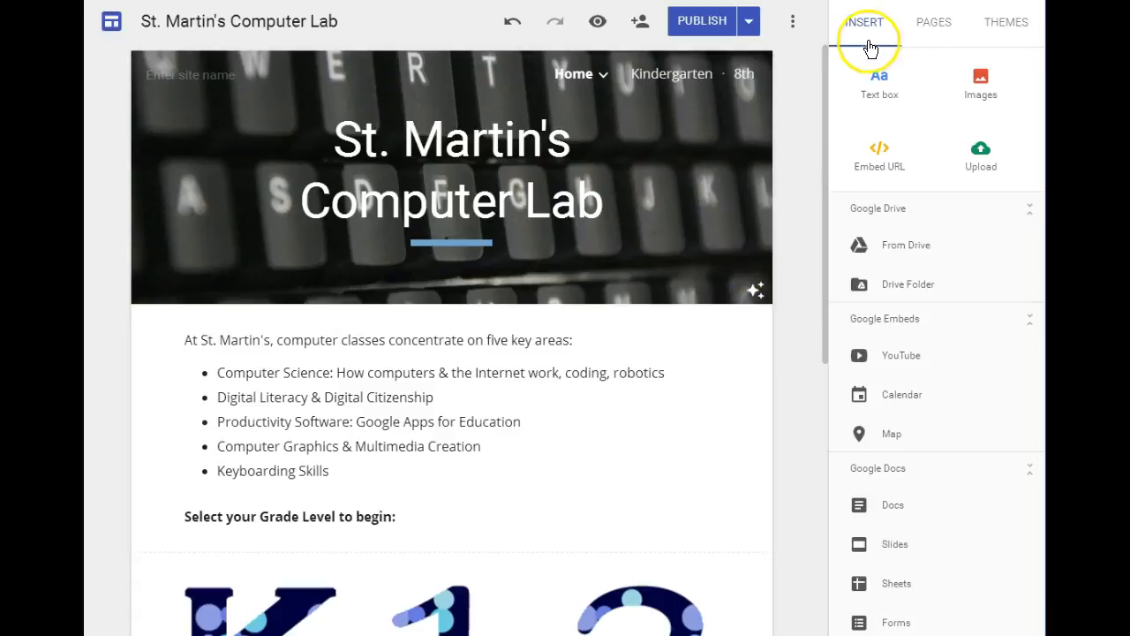
pyautogui.click(933, 21)
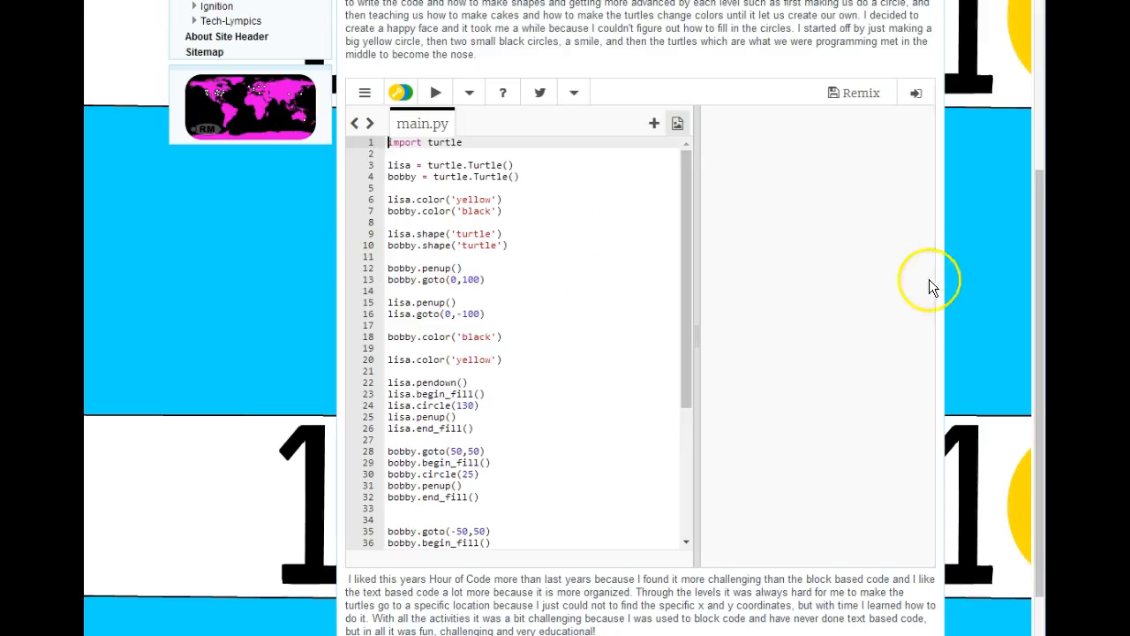
# Step: View the 8th Grade and 7th Grade pages and their subpages in the student's portfolio site
pyautogui.scroll(3, 1037, 344)
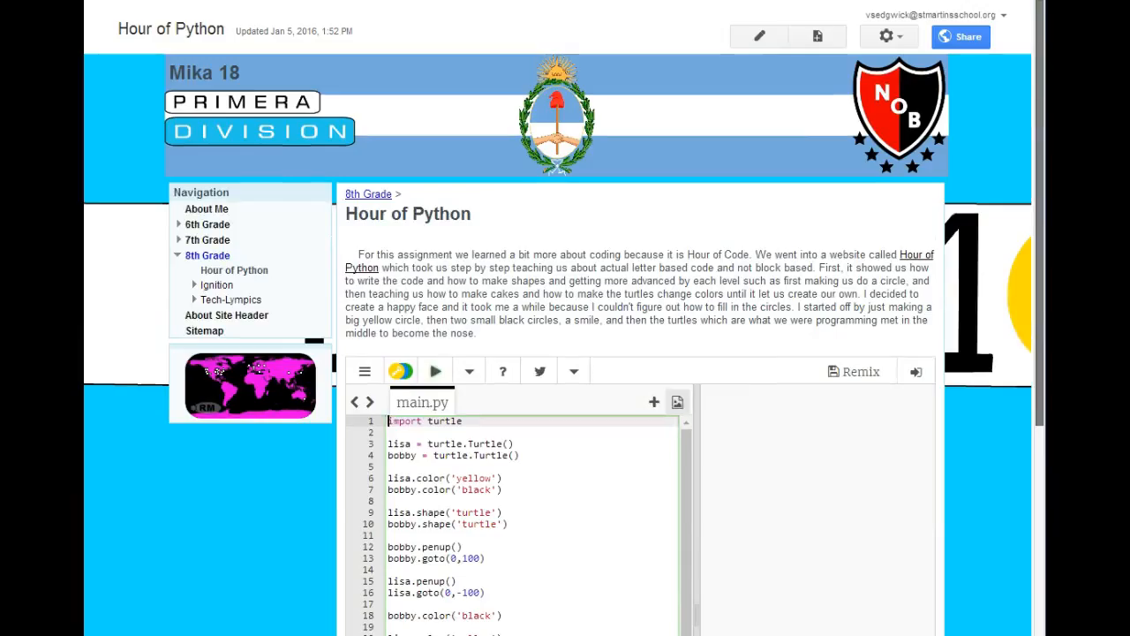
pyautogui.click(212, 255)
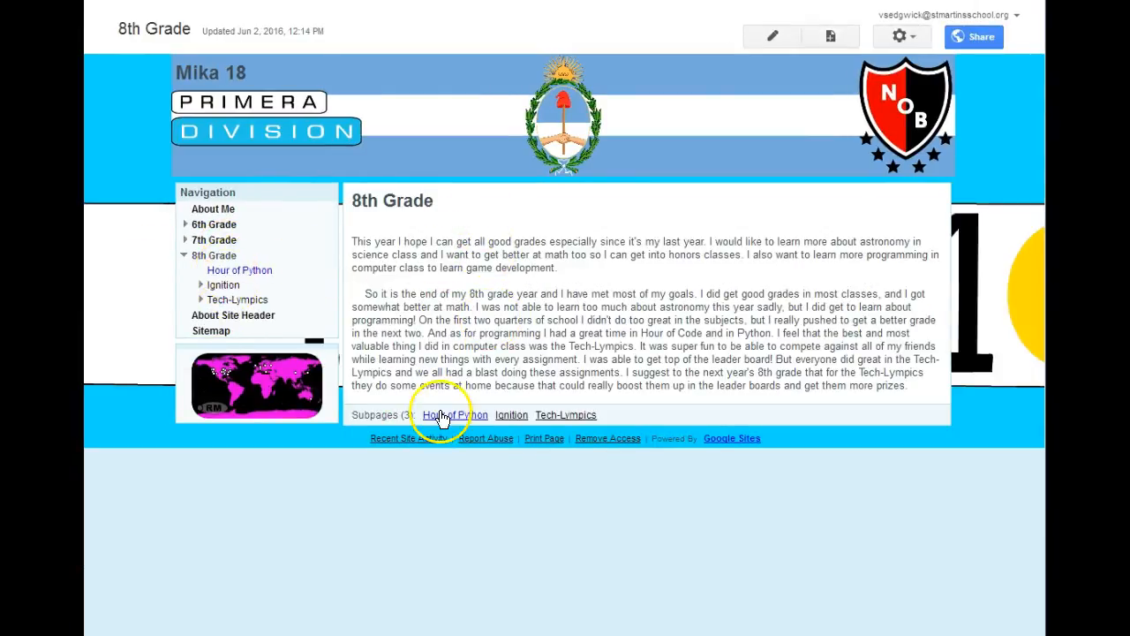
pyautogui.click(203, 241)
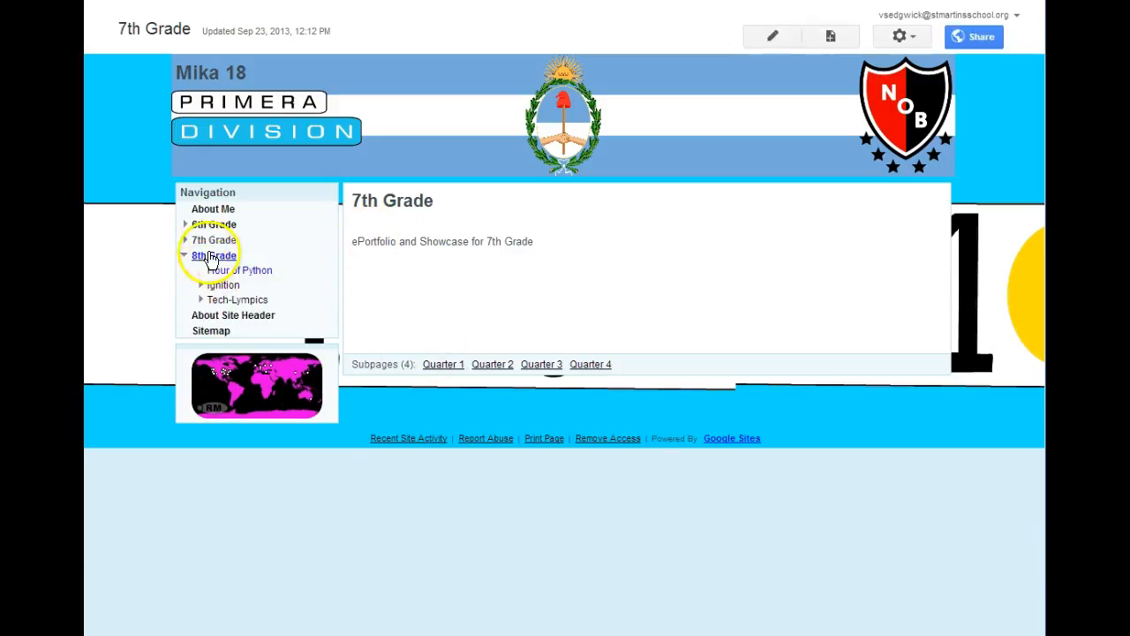
pyautogui.click(185, 239)
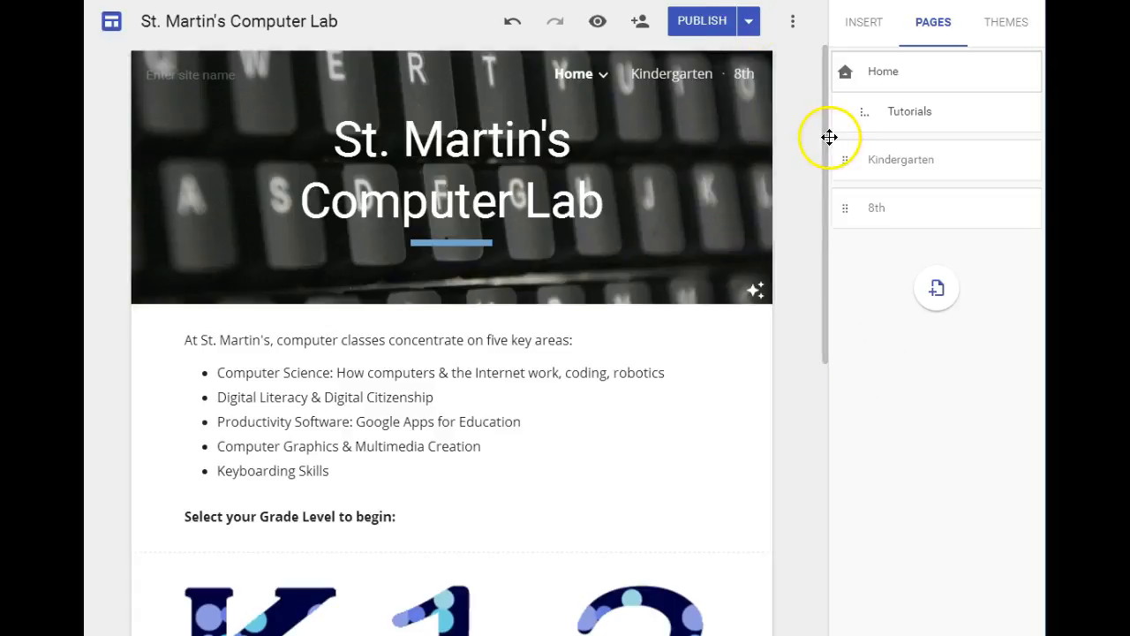
pyautogui.moveTo(826, 137); pyautogui.dragTo(823, 65)
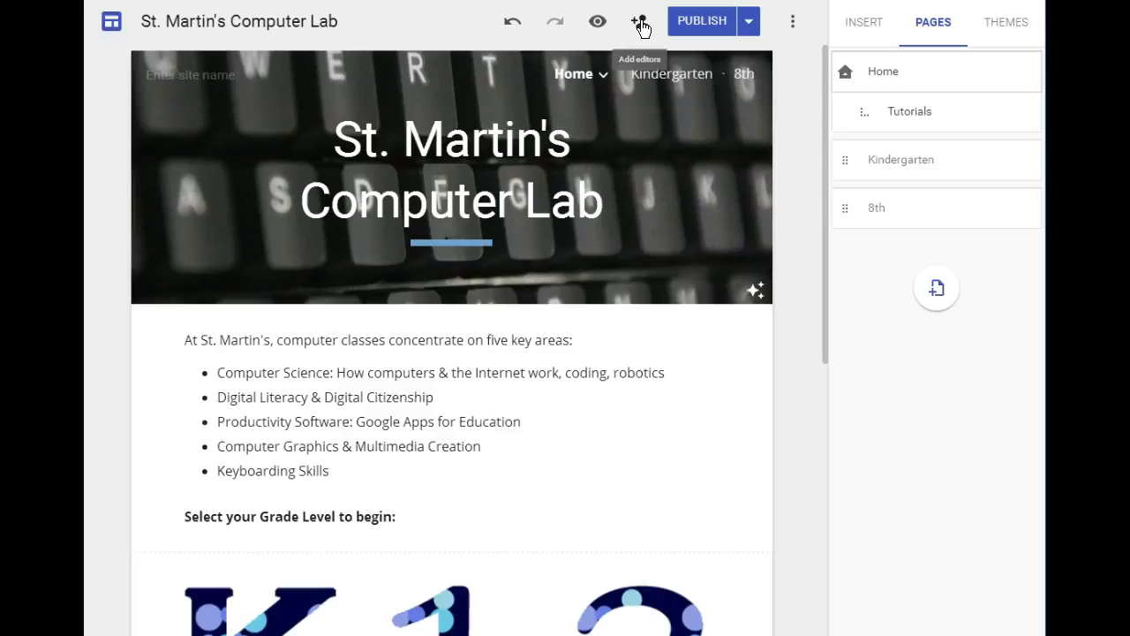
pyautogui.moveTo(755, 187)
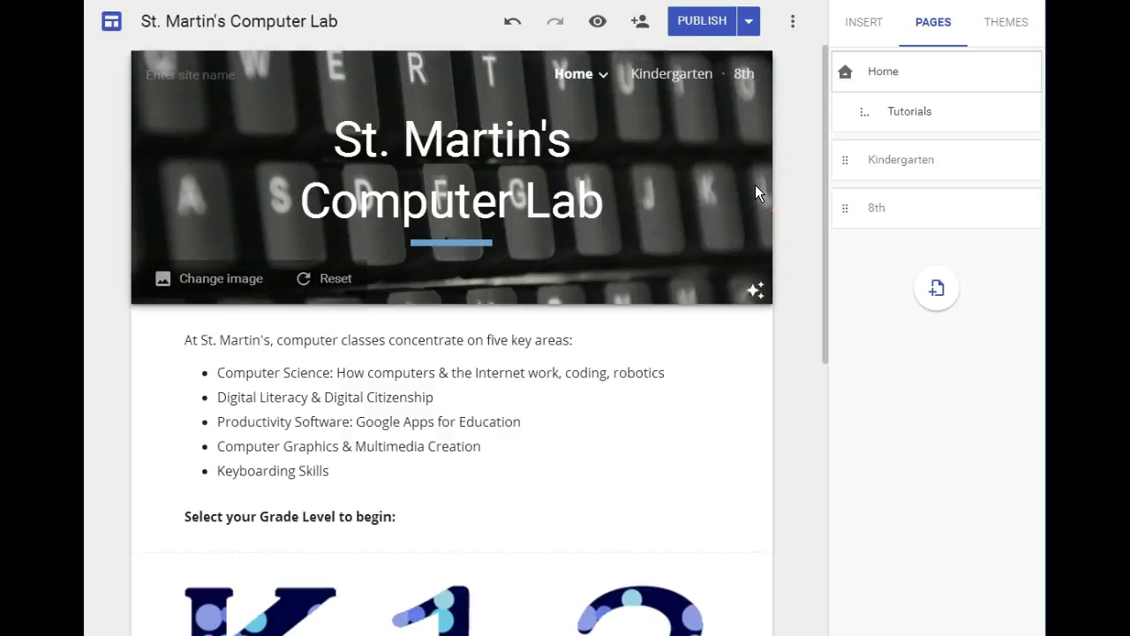